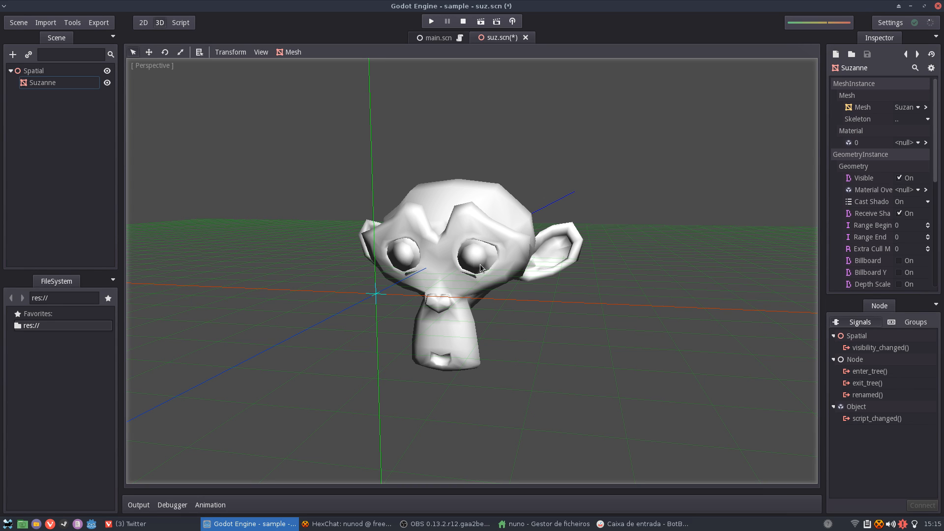
Assign a new ShaderMaterial to Surface 1 of the Suzanne mesh
click(926, 108)
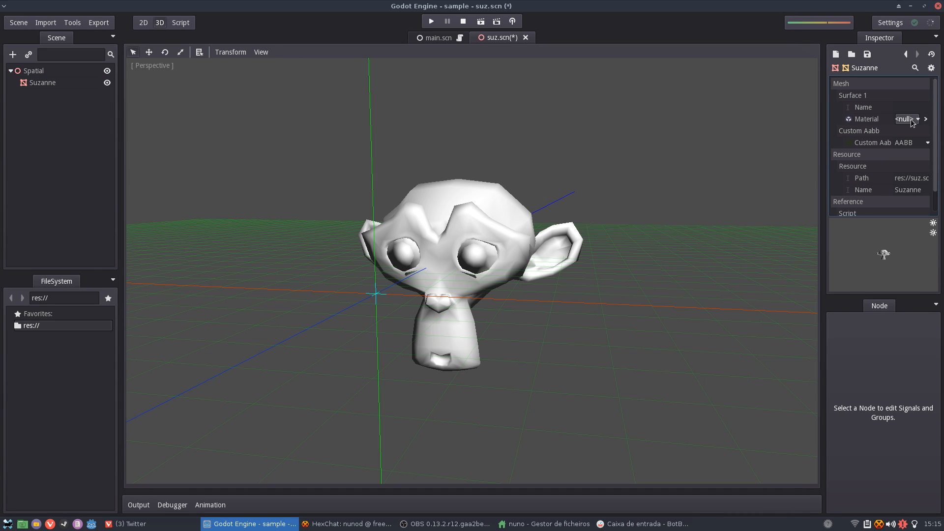
click(911, 121)
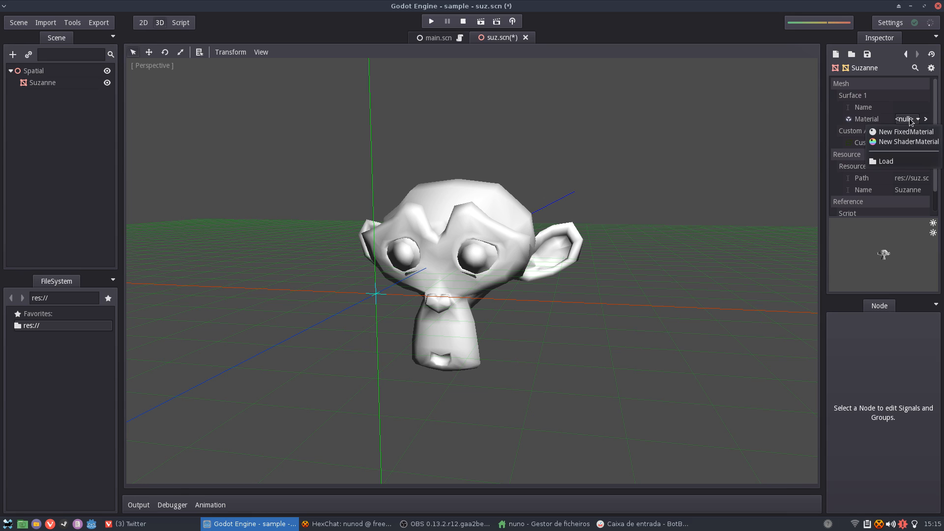
click(897, 144)
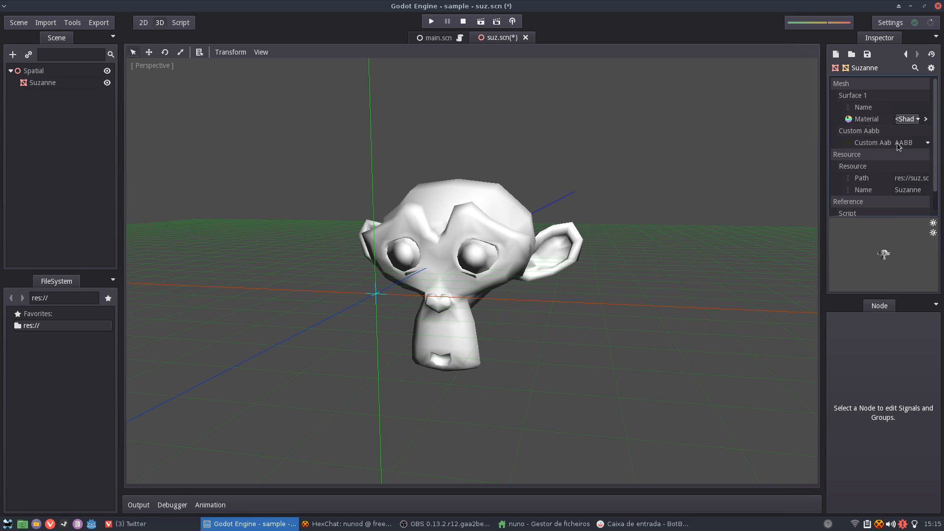
Give the surface's ShaderMaterial a new MaterialShaderGraph shader and open its graph for editing
click(926, 119)
click(916, 107)
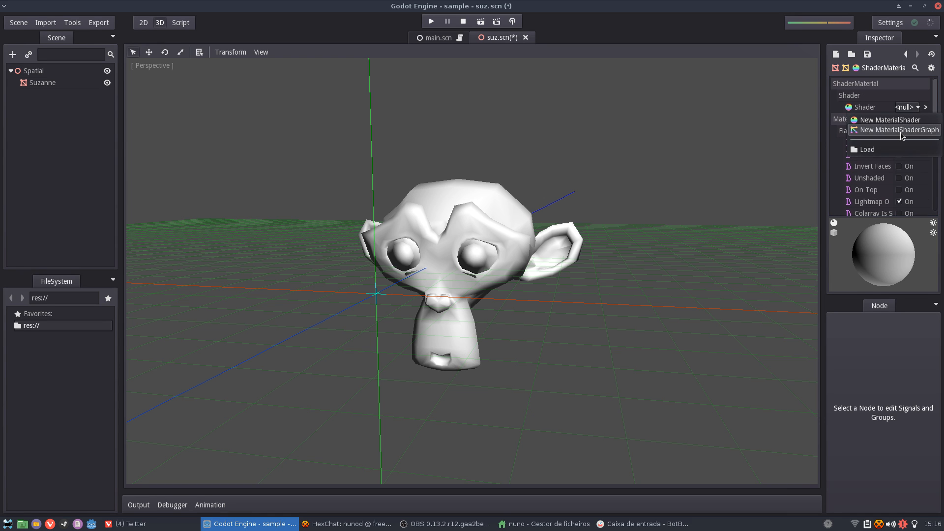
click(902, 131)
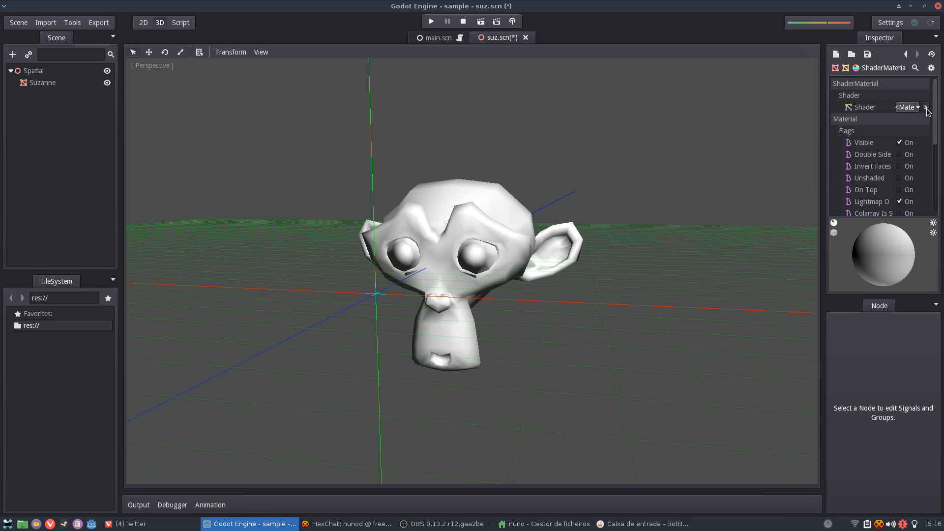
click(927, 107)
click(812, 390)
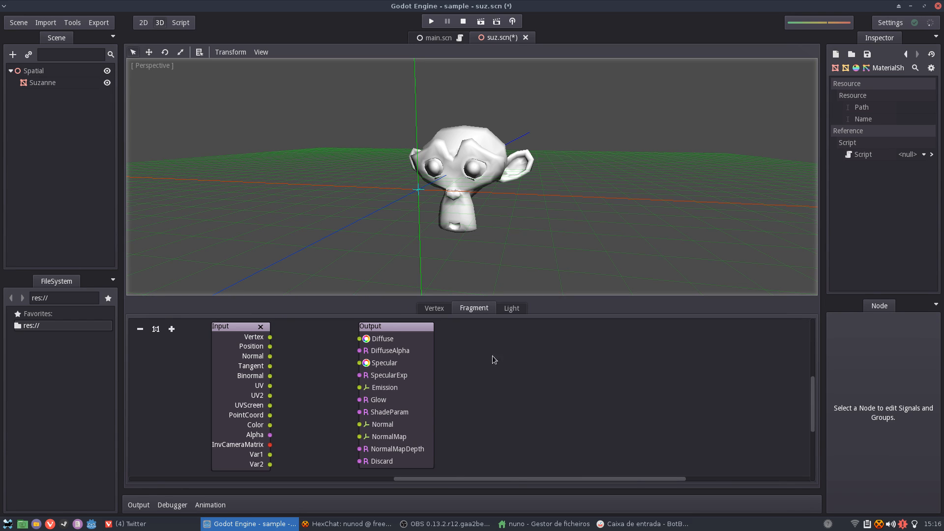
Spread the fragment graph's Input and Output nodes apart and connect the Normal input to the Diffuse output
drag(408, 328, 669, 330)
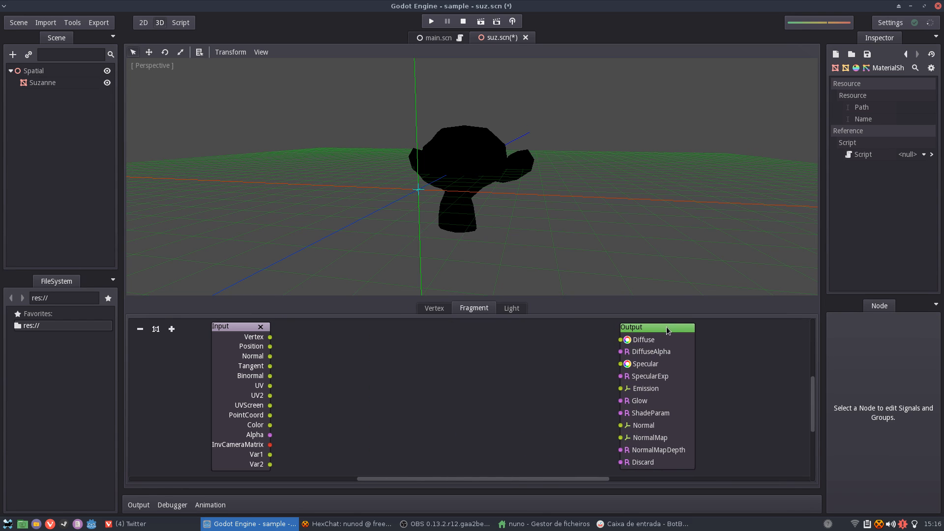
drag(259, 325, 242, 325)
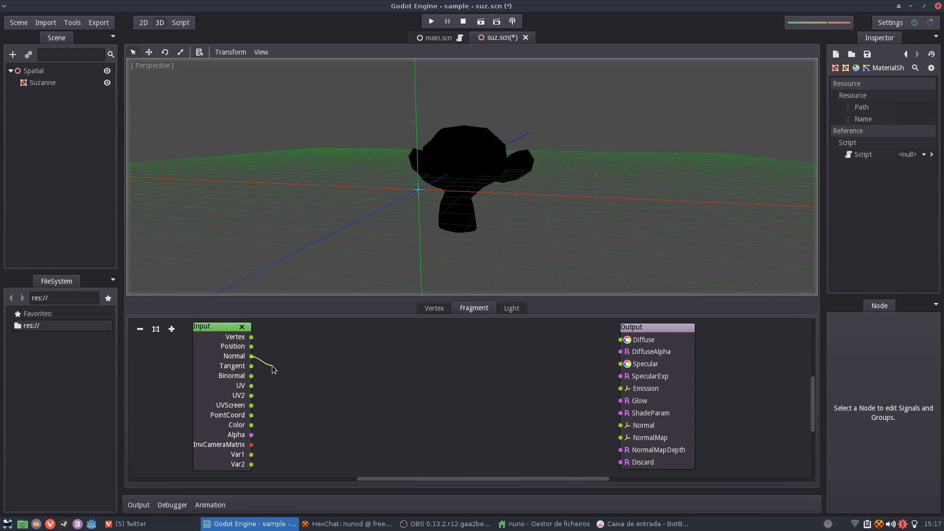
drag(272, 366, 277, 360)
drag(252, 361, 620, 340)
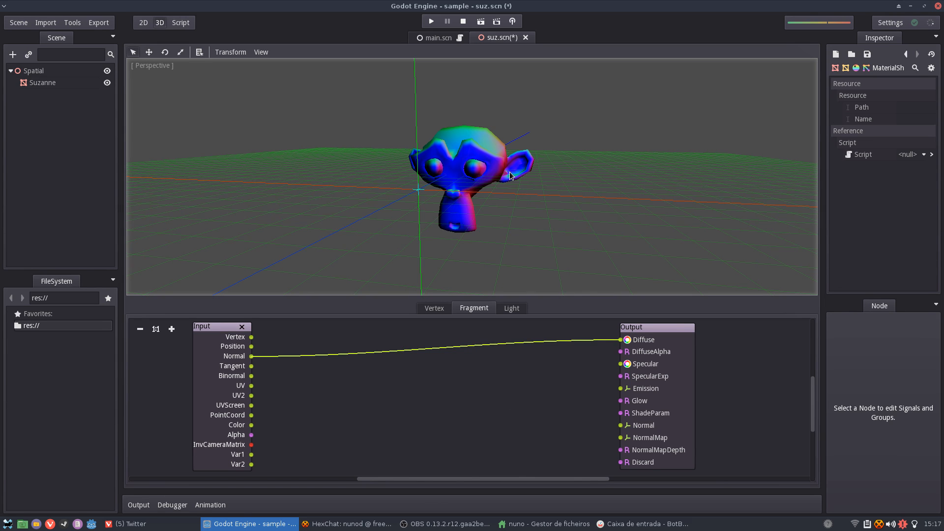
Examine from several viewing angles how the fragment normals colour the Suzanne model
scroll(509, 172, up, 2)
scroll(509, 172, up, 2)
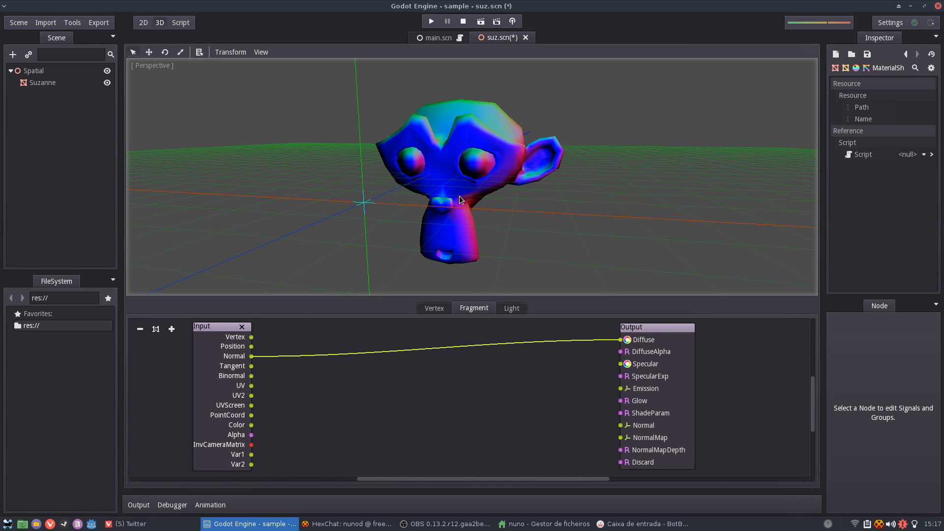
mouse_move(461, 199)
middle_down()
mouse_move(423, 205)
mouse_move(447, 206)
middle_up()
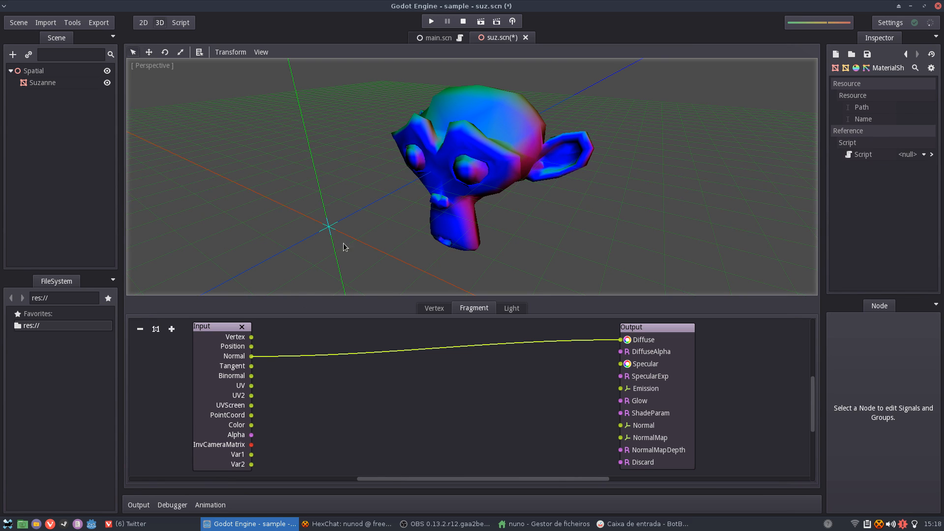
shift+middle_drag(364, 245, 405, 227)
scroll(426, 218, down, 3)
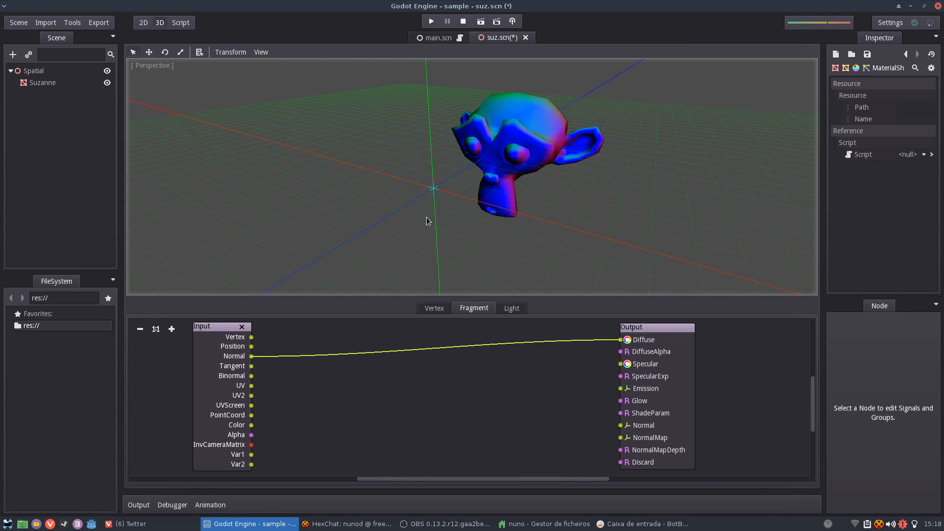
middle_drag(426, 218, 430, 215)
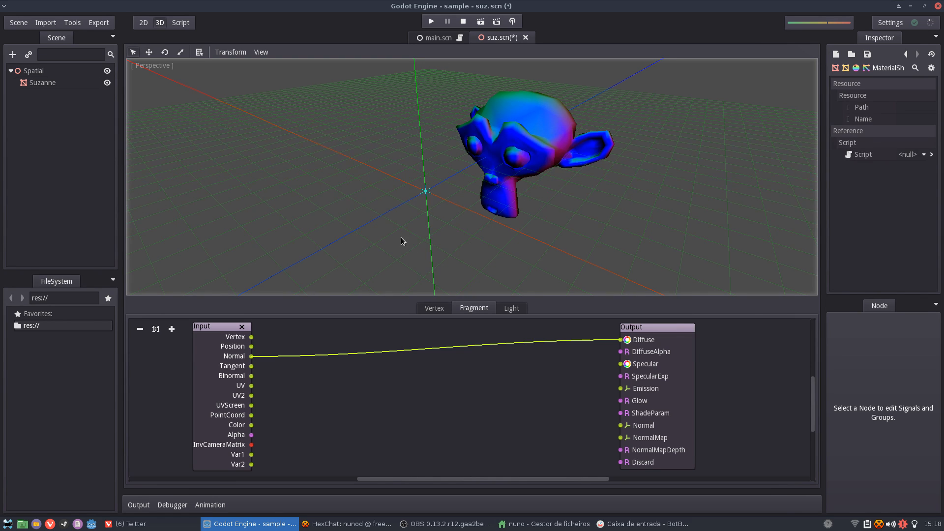
middle_drag(400, 238, 423, 204)
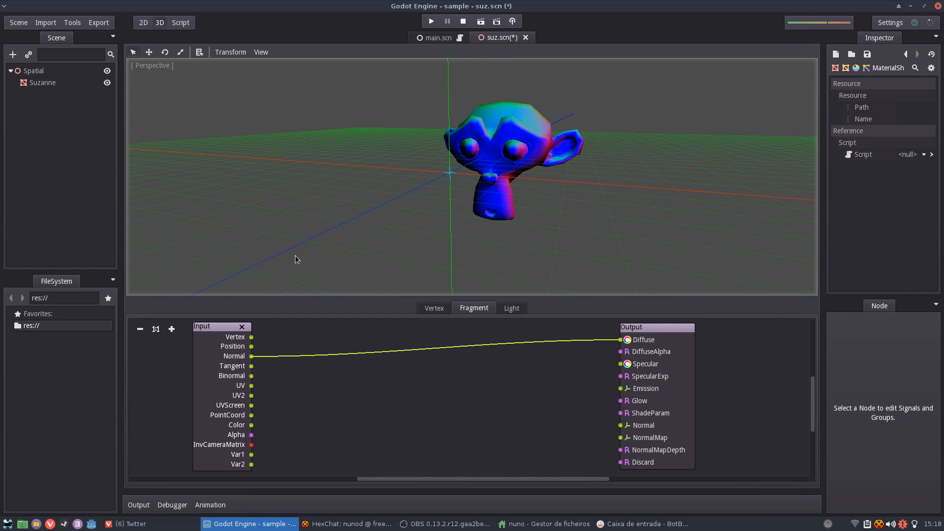
middle_drag(522, 159, 486, 126)
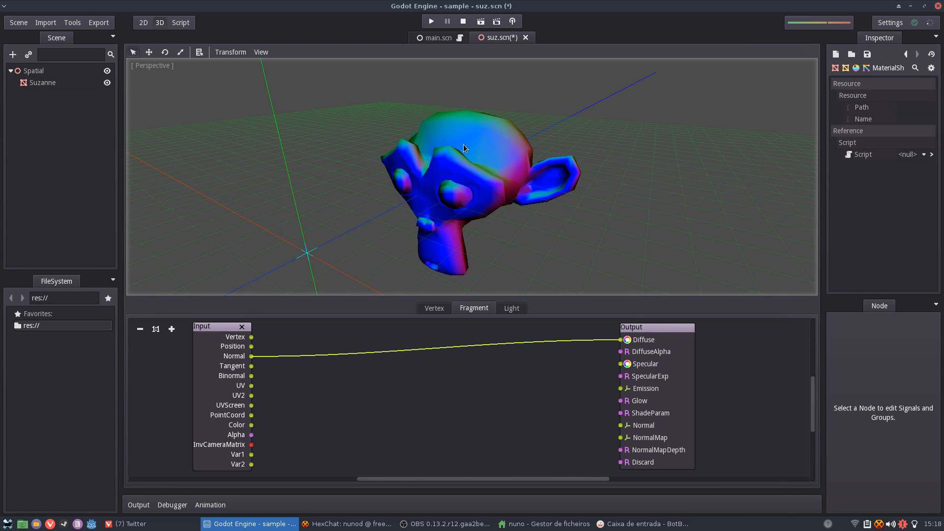
middle_drag(482, 121, 452, 182)
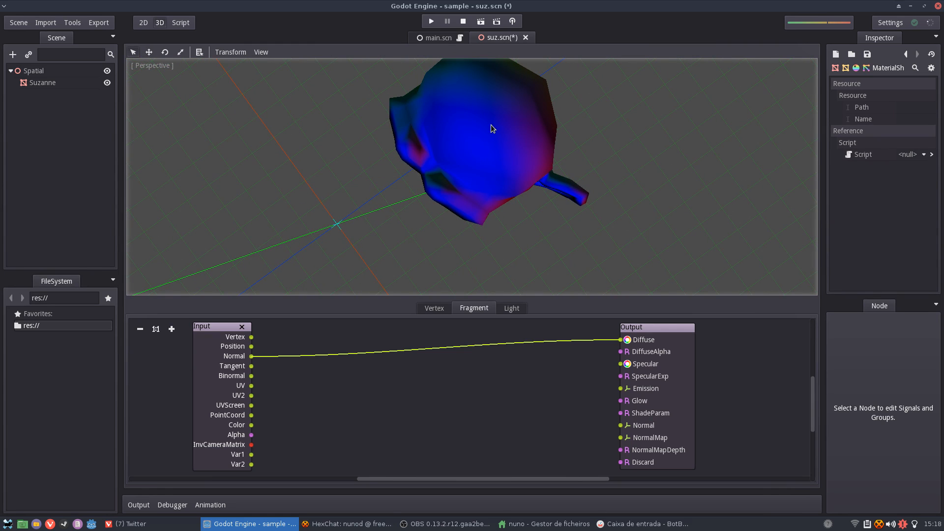
middle_drag(445, 217, 467, 159)
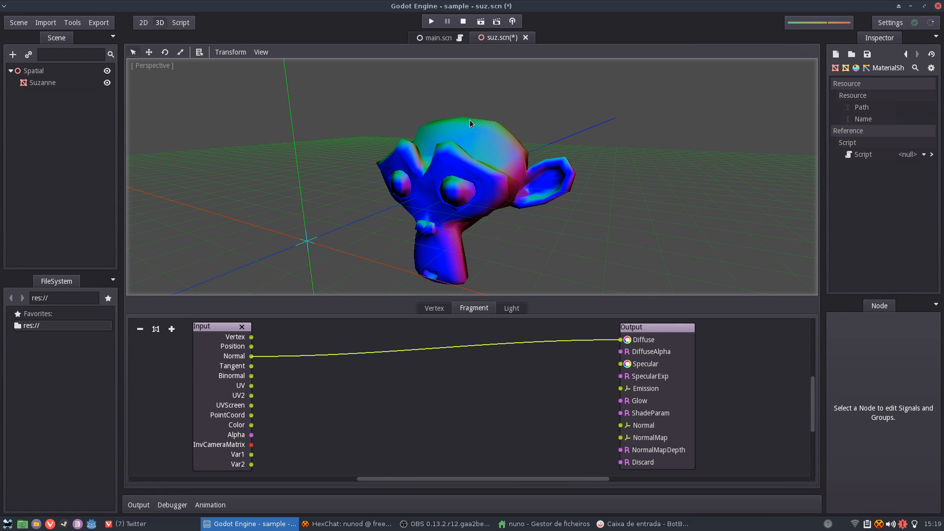
middle_drag(461, 81, 493, 164)
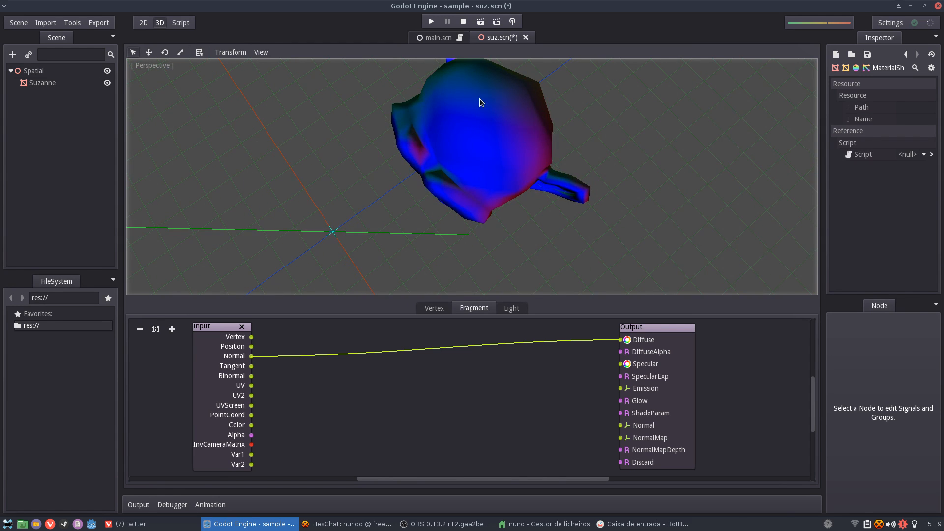
middle_drag(474, 225, 489, 178)
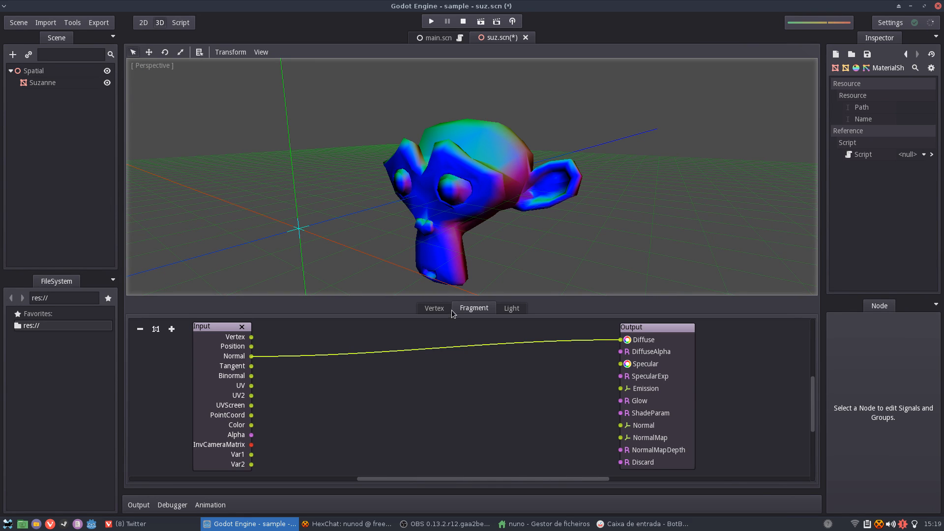
Remove the fragment graph's Normal-to-Diffuse connection and space out the Input and Output nodes in the vertex graph
drag(620, 340, 452, 335)
click(434, 309)
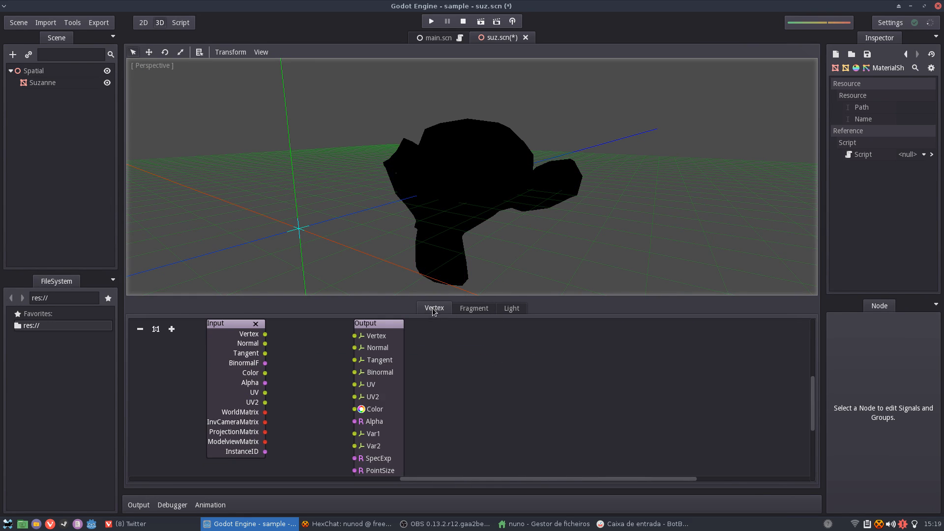
drag(390, 323, 572, 323)
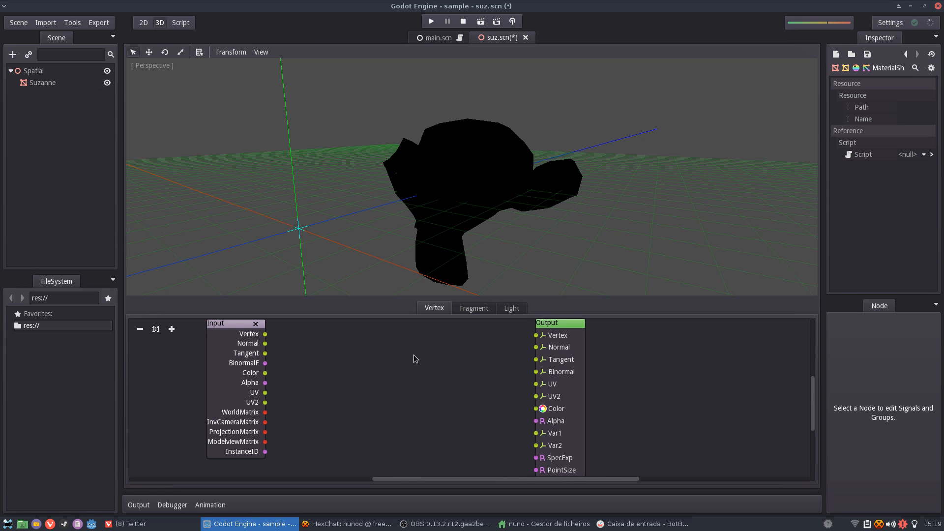
drag(400, 301, 400, 283)
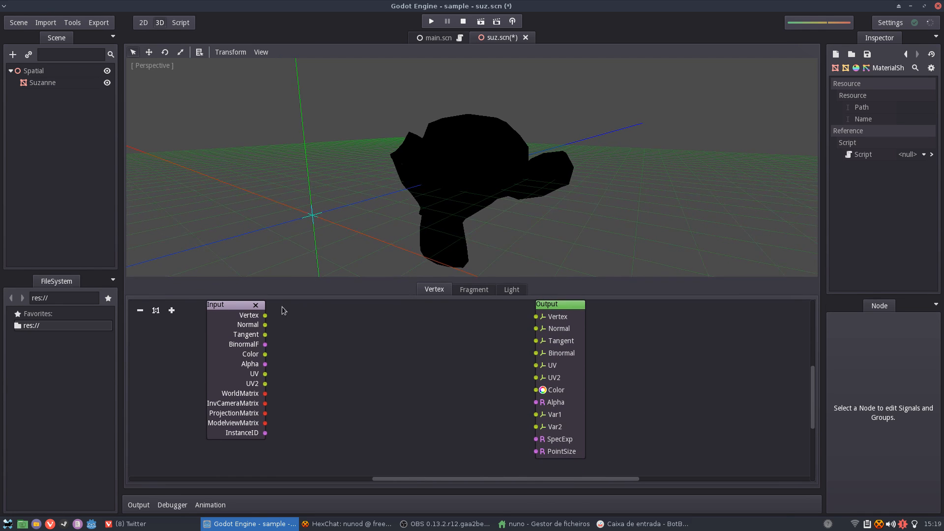
click(239, 309)
drag(239, 310, 239, 321)
drag(558, 304, 606, 310)
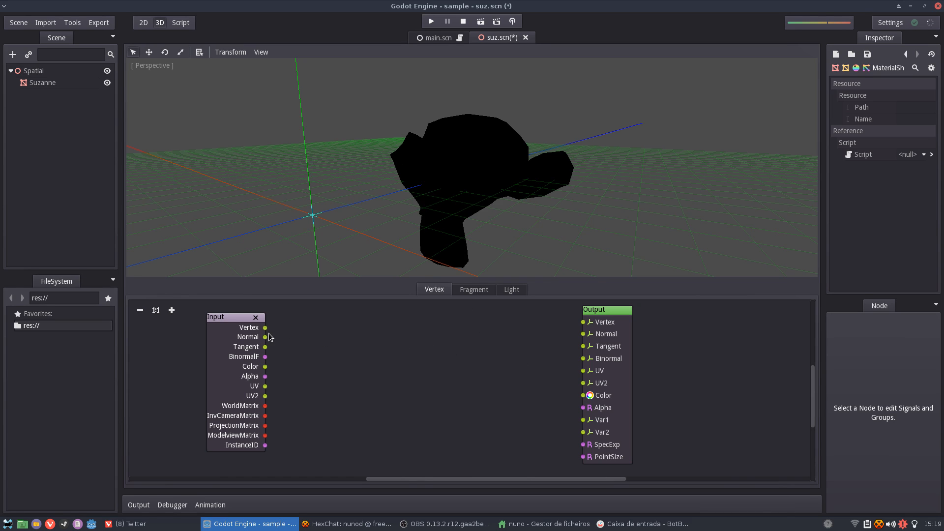
Try connecting the vertex graph's Normal input to its Color output, and remove that connection again
drag(265, 337, 583, 396)
click(493, 335)
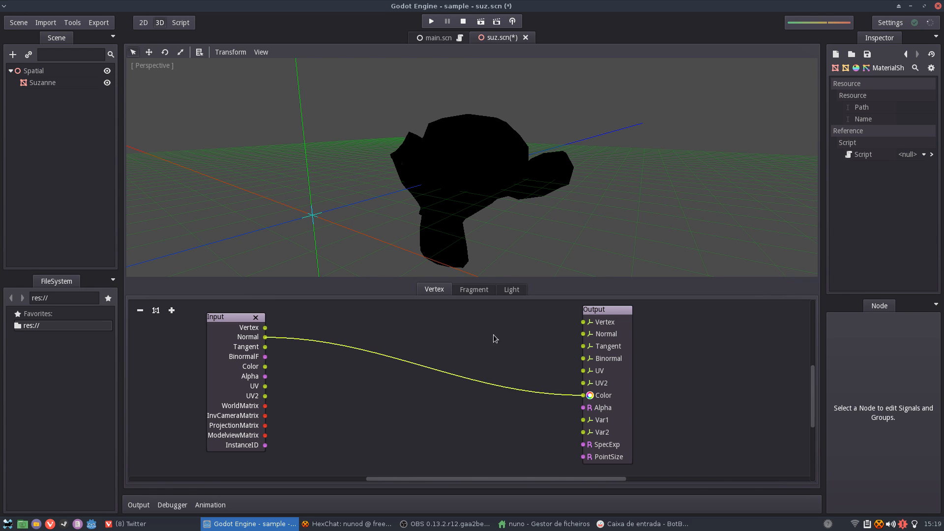
mouse_move(457, 203)
middle_down()
mouse_move(419, 208)
mouse_move(471, 213)
middle_up()
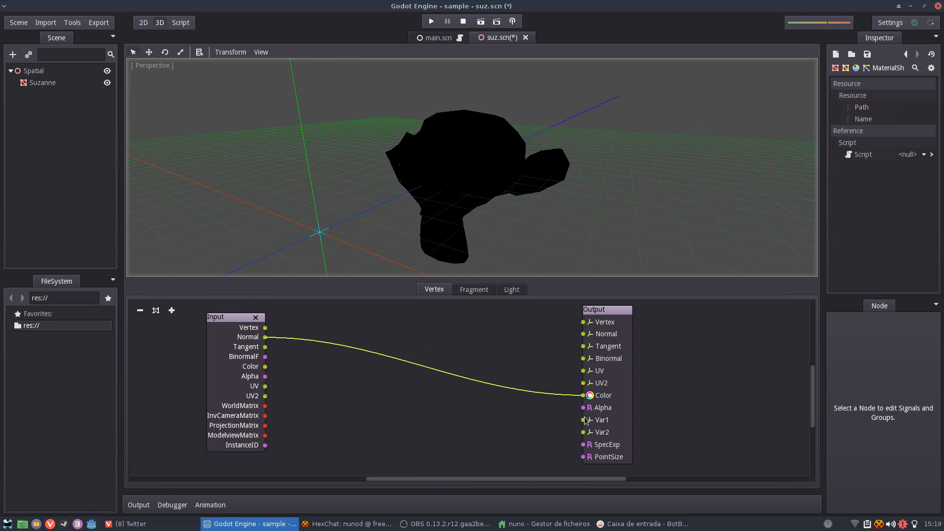
drag(583, 395, 402, 378)
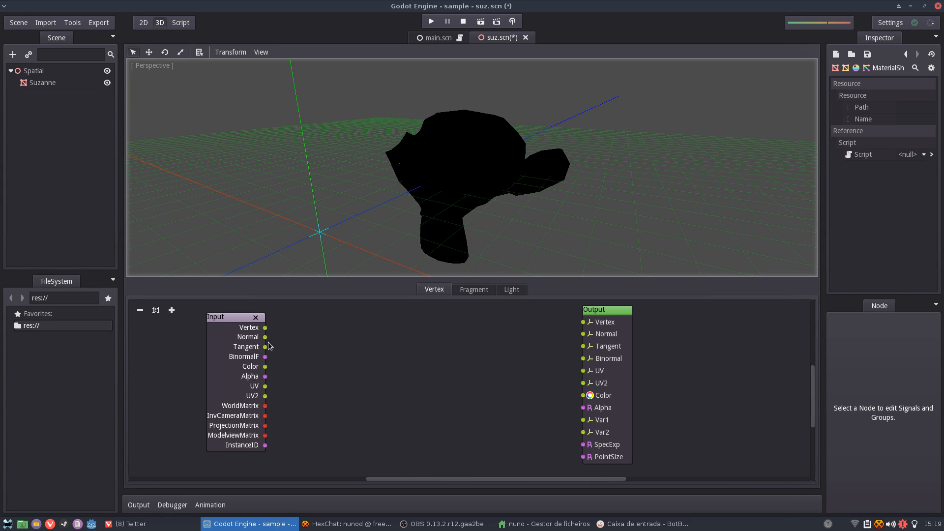
drag(288, 343, 305, 348)
Connect Normal to Var1 in the vertex graph and Var1 to Diffuse in the fragment graph
click(474, 290)
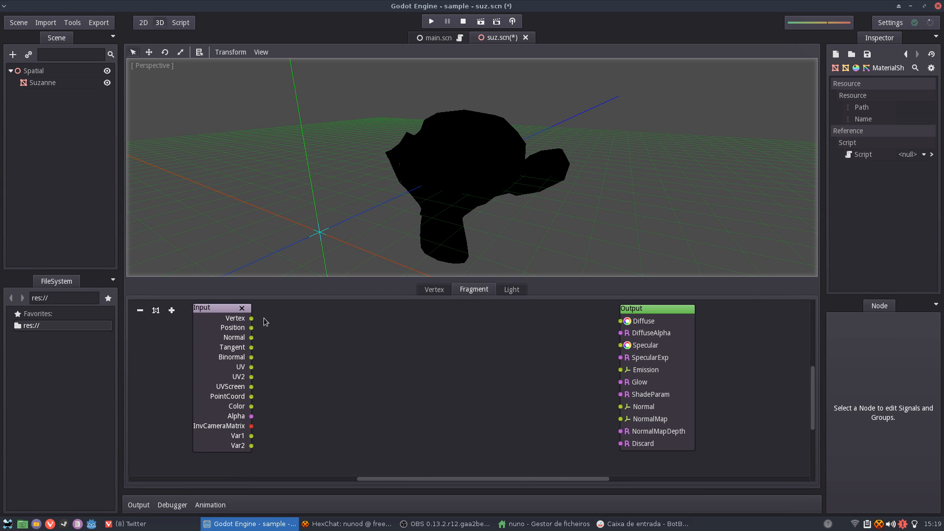
click(434, 291)
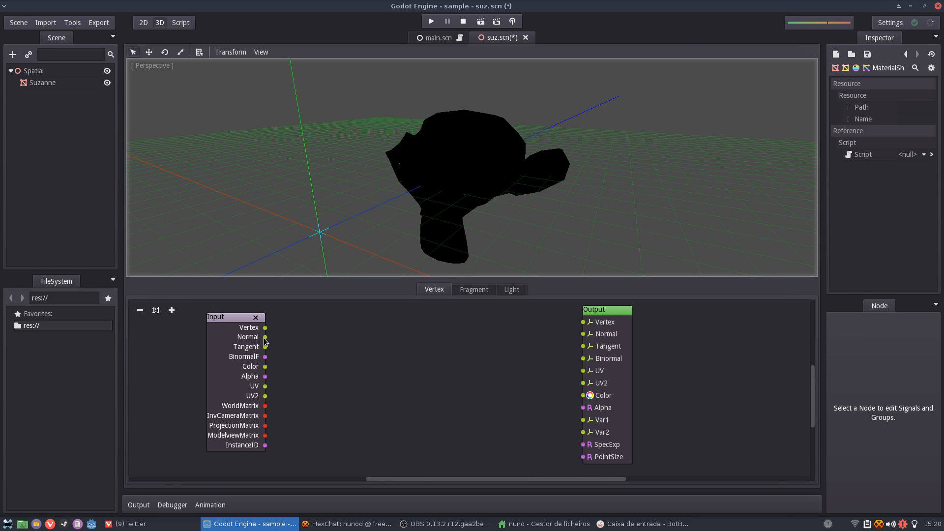
drag(265, 337, 585, 420)
click(475, 290)
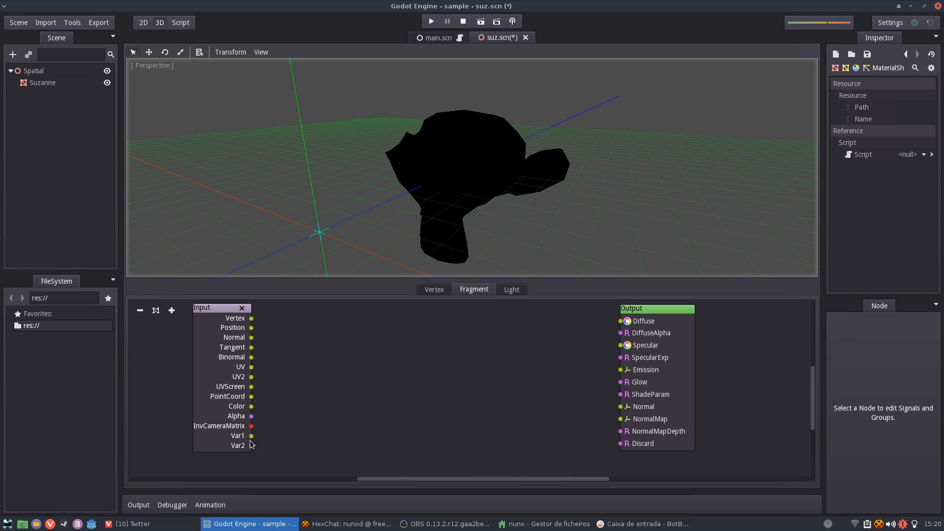
drag(252, 436, 620, 322)
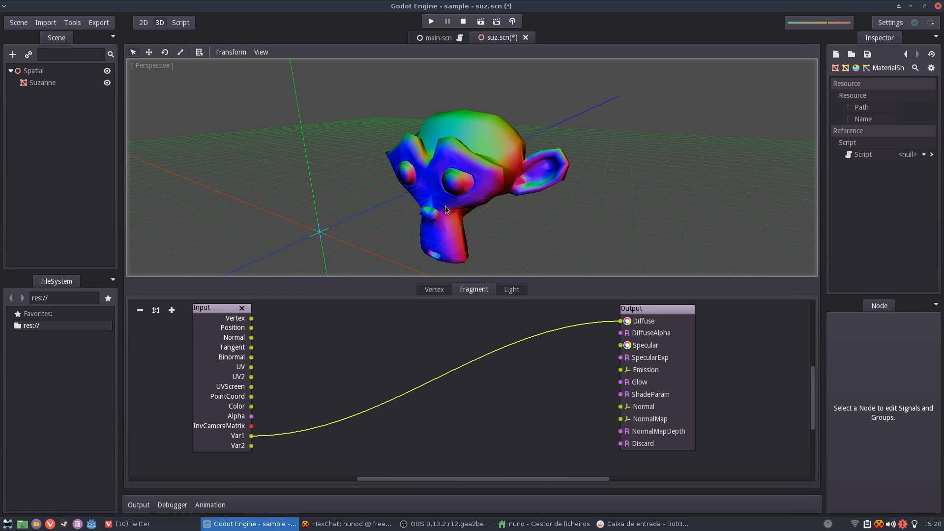
Inspect the Suzanne model's colouring from the vertex normals at different angles and distances
middle_drag(437, 205, 459, 180)
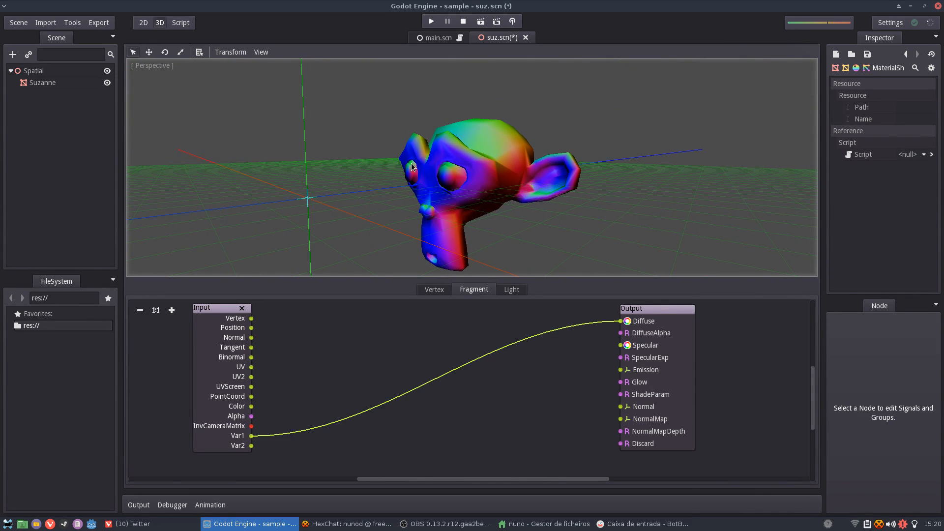
middle_drag(467, 155, 491, 109)
mouse_move(517, 165)
middle_down()
mouse_move(489, 175)
mouse_move(507, 167)
middle_up()
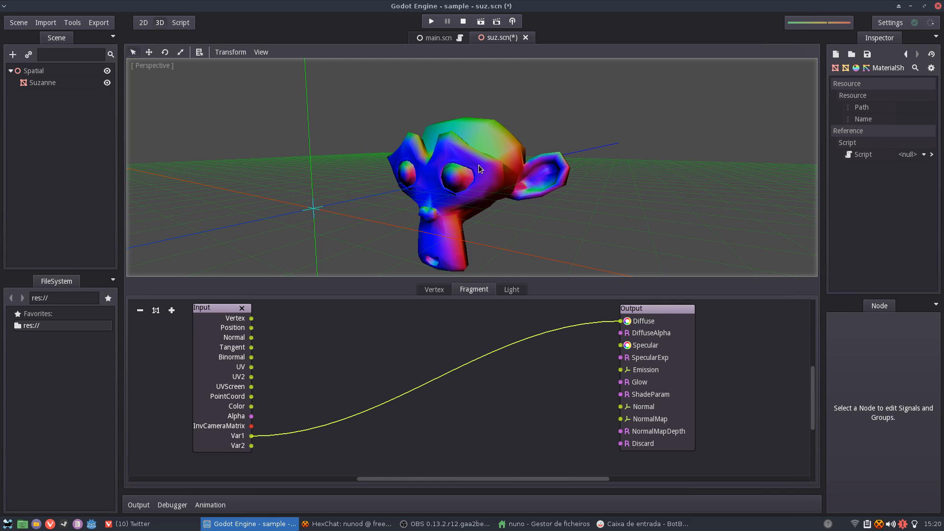
scroll(381, 200, down, 1)
scroll(391, 206, down, 1)
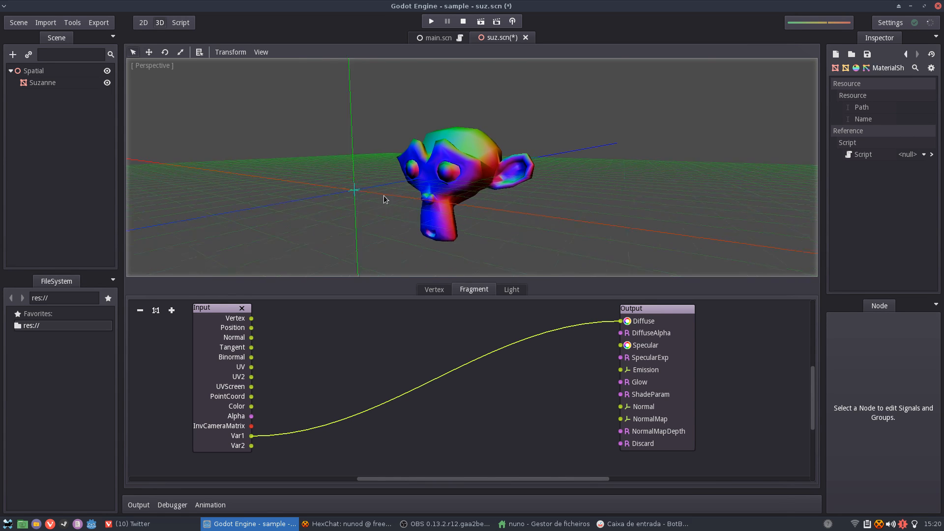
scroll(383, 201, up, 5)
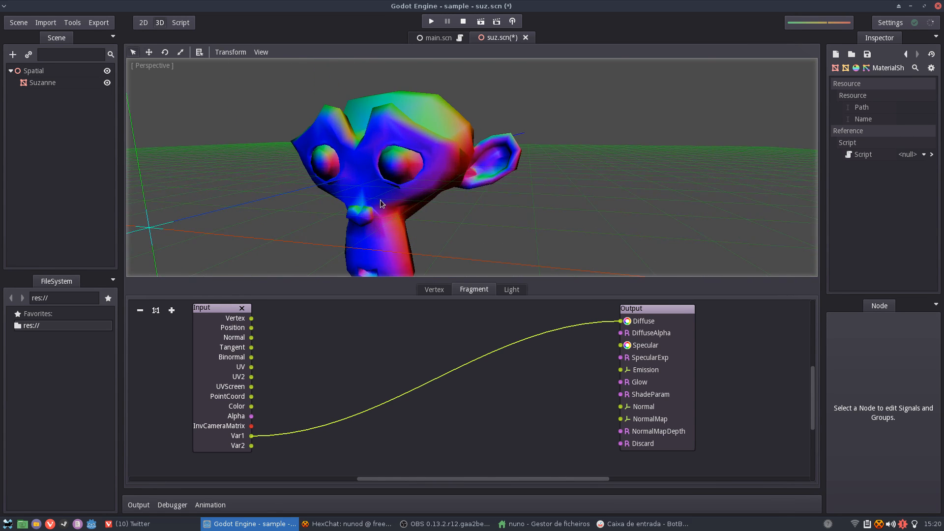
scroll(383, 204, down, 3)
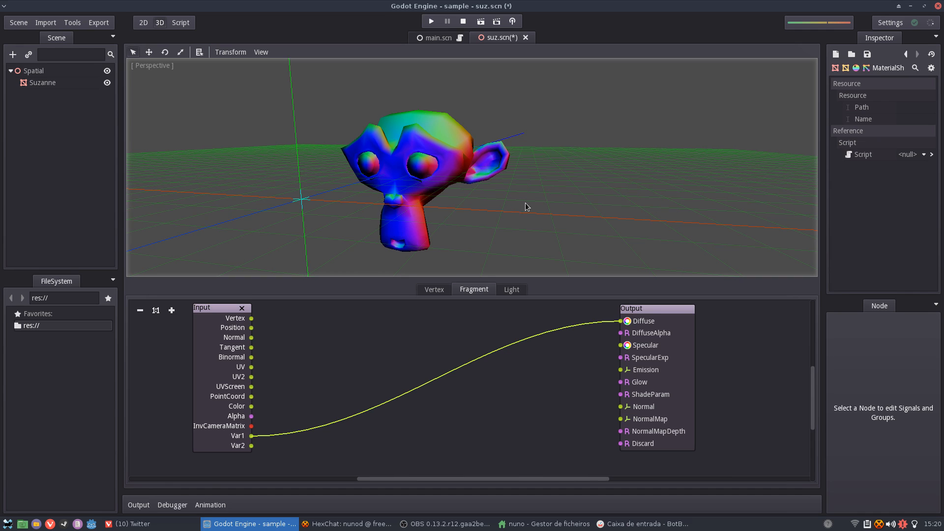
Space out the fragment graph's Input and Output nodes and add an RGB Constant node between them
middle_drag(525, 207, 416, 137)
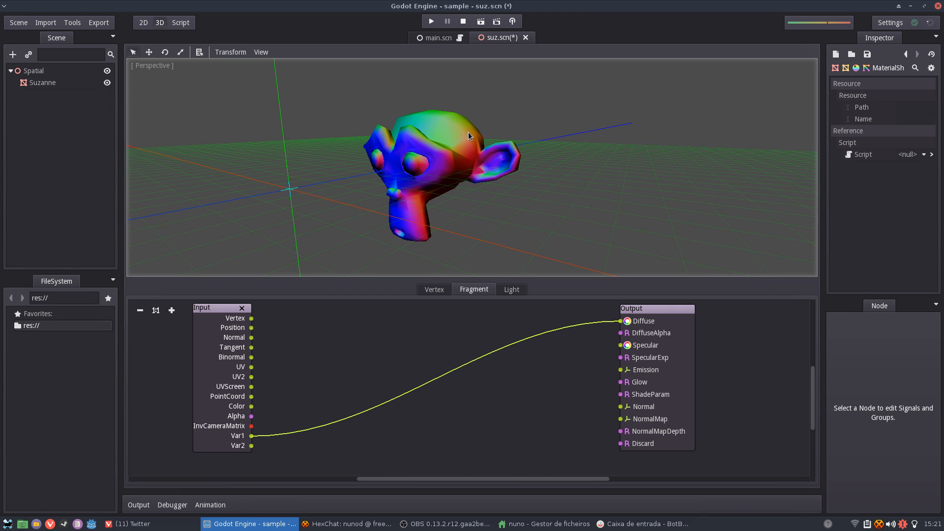
drag(218, 310, 215, 318)
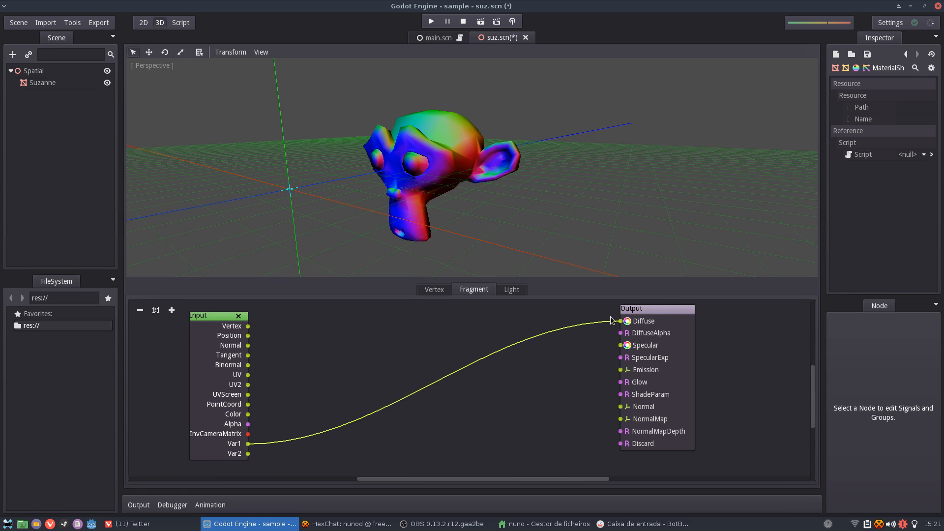
drag(664, 313, 691, 316)
right_click(370, 314)
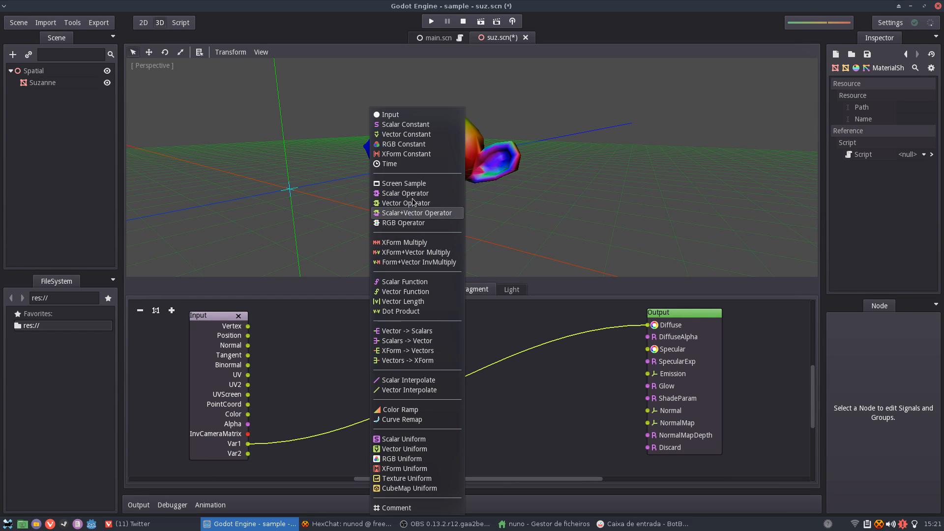
click(394, 143)
drag(393, 368, 384, 309)
Set the RGB constant to a muted greyish beige and connect its RGB output to Diffuse
click(388, 320)
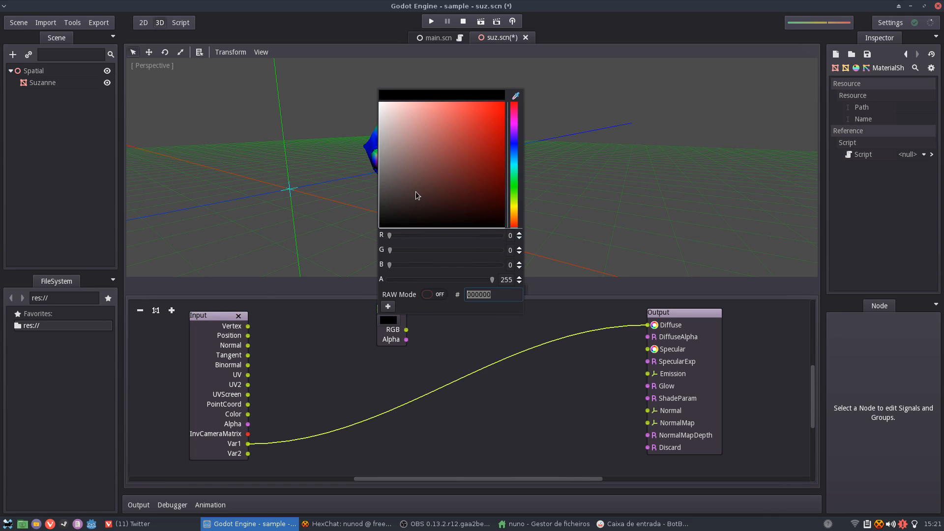
click(513, 211)
click(404, 160)
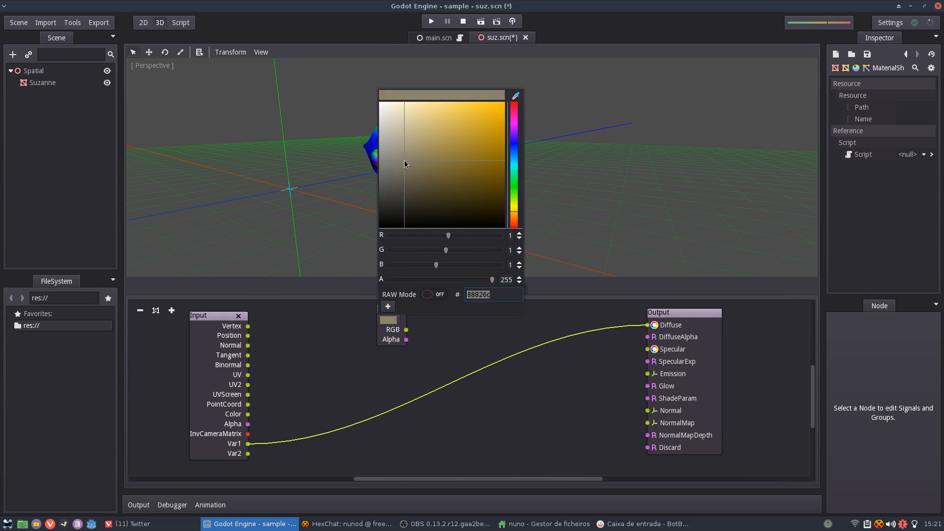
drag(404, 161, 414, 159)
click(515, 217)
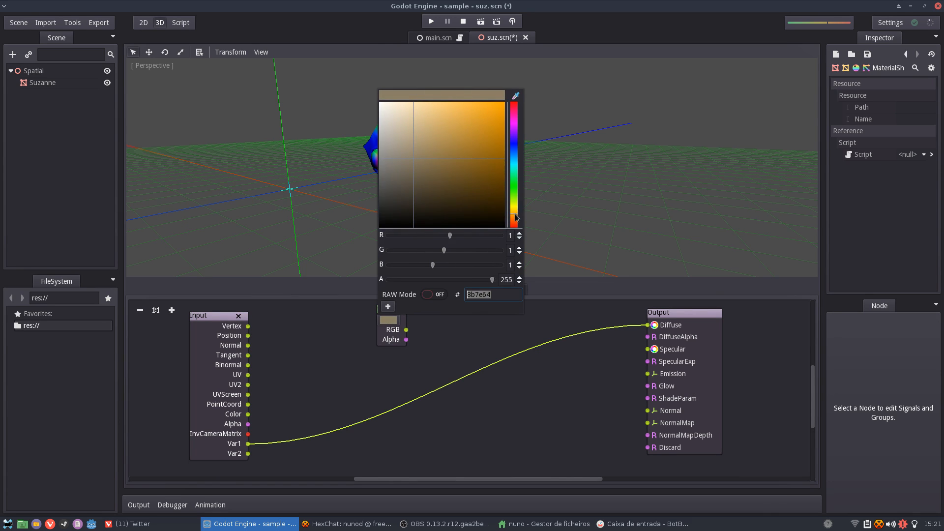
click(396, 151)
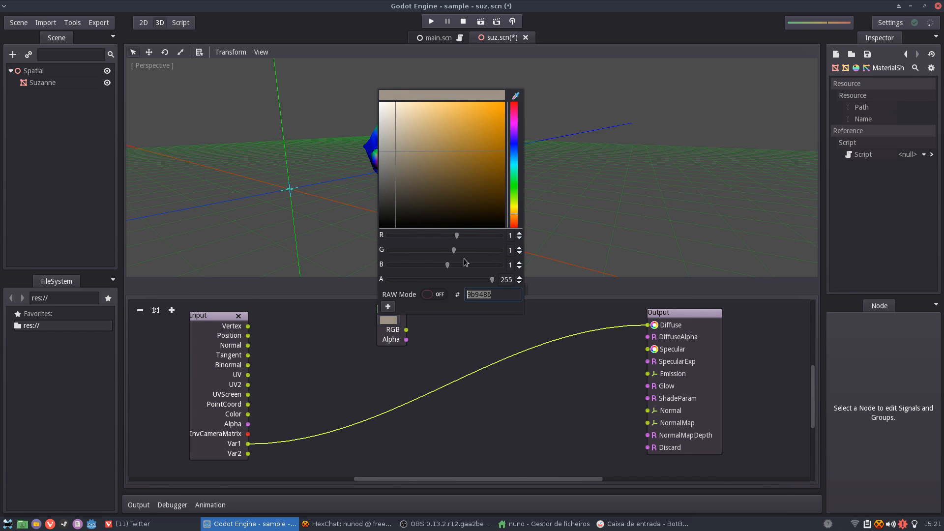
click(402, 154)
click(493, 325)
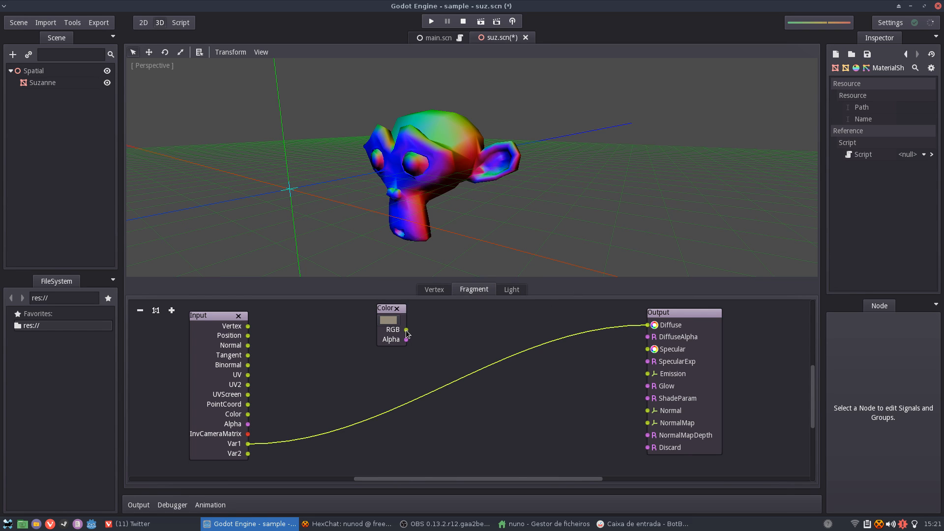
drag(406, 330, 647, 325)
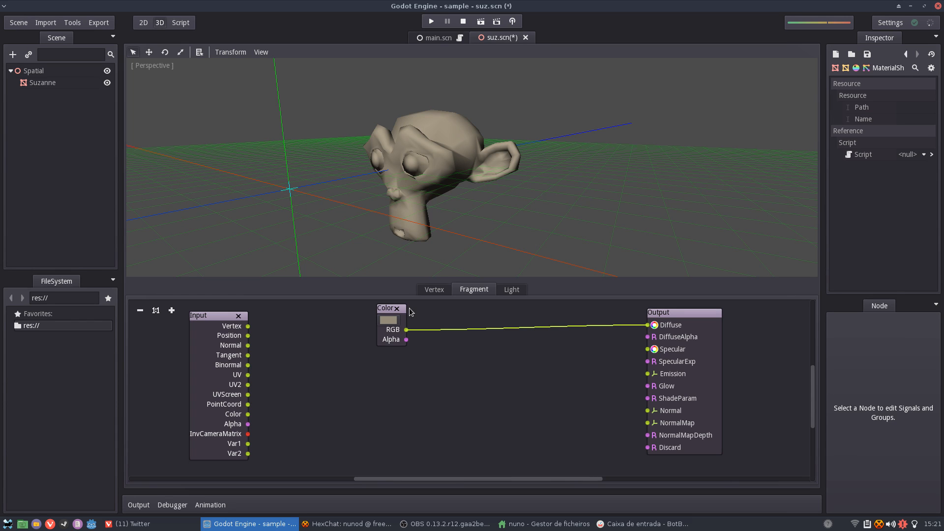
Add a Vector Interpolate node and place it between the beige Color node and the Output node
right_click(446, 377)
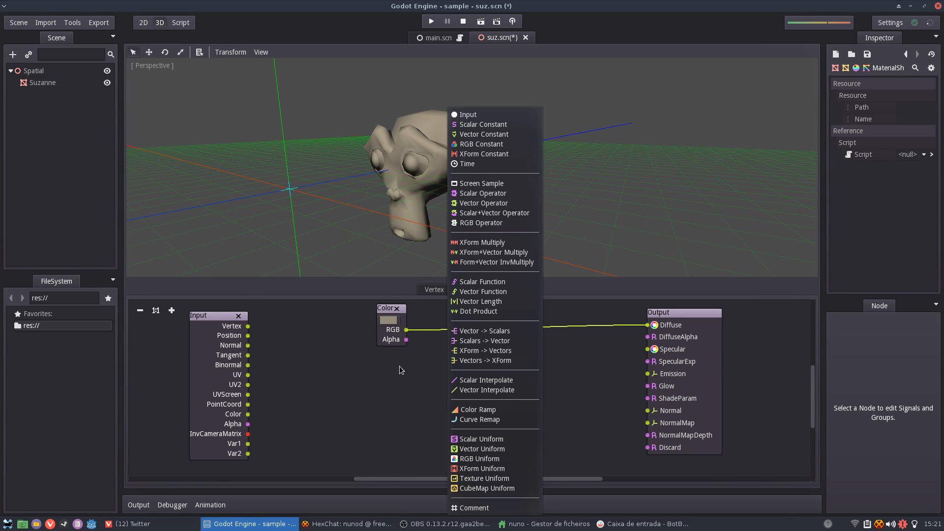
click(499, 391)
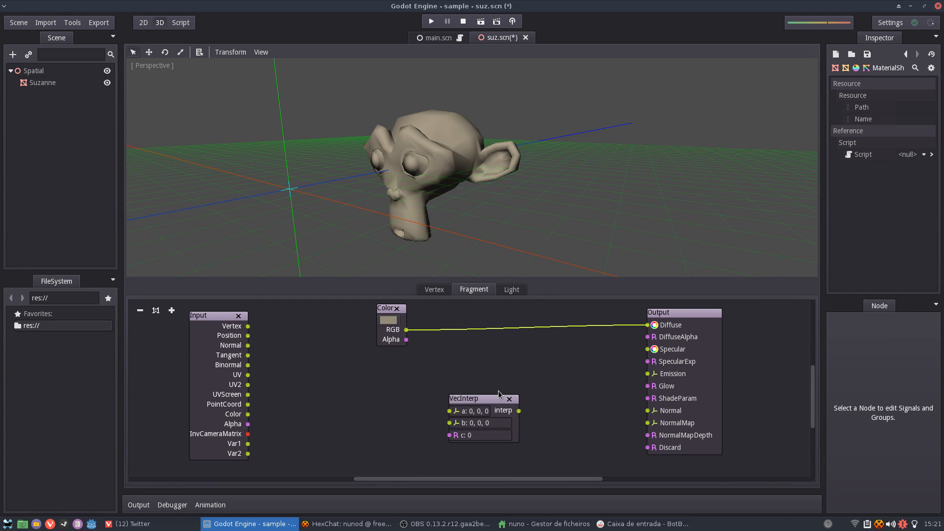
drag(486, 391, 506, 349)
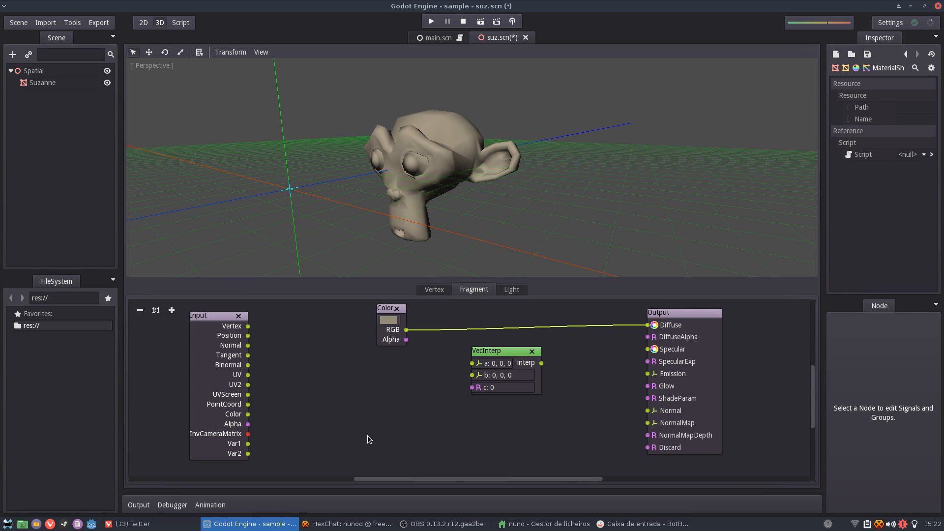
drag(542, 363, 579, 352)
drag(503, 352, 515, 357)
Add a second RGB Constant node below the beige one and set its colour to dark brown
right_click(384, 367)
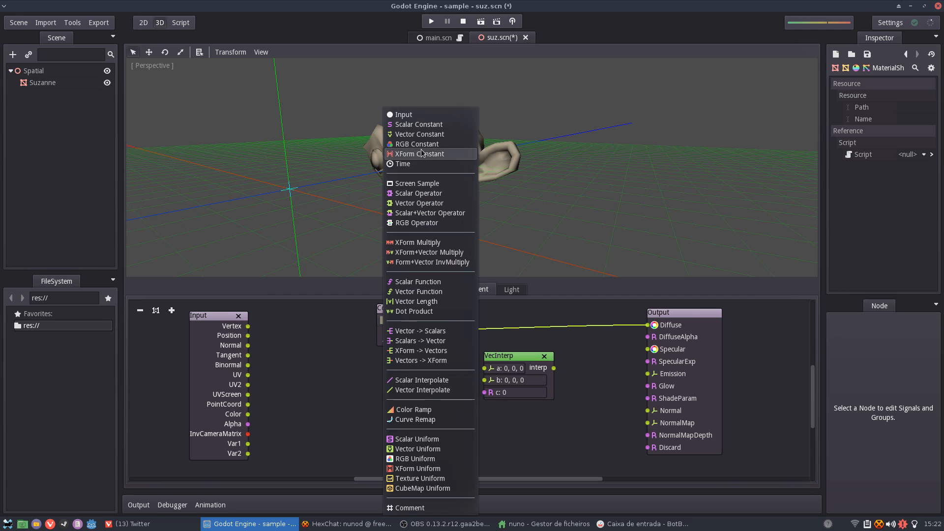
click(424, 145)
drag(393, 377, 393, 364)
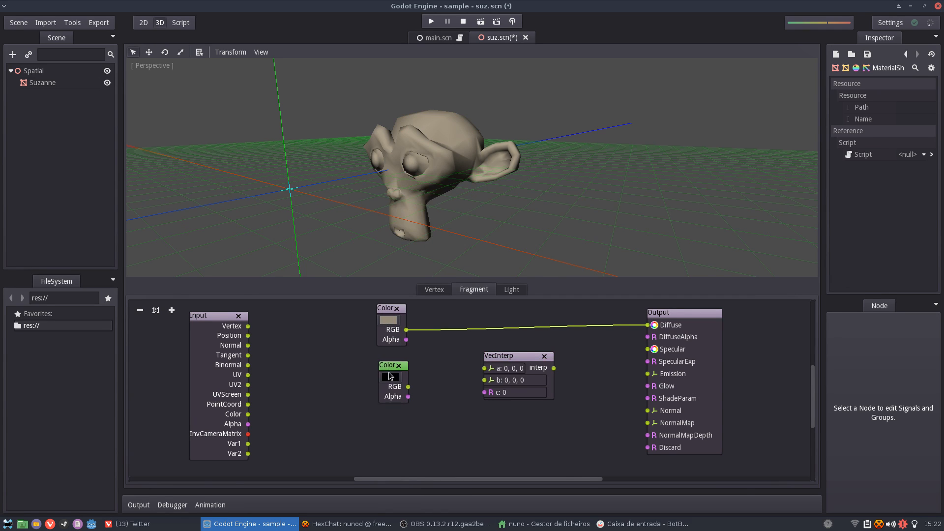
click(390, 376)
drag(519, 265, 516, 275)
drag(480, 246, 489, 252)
click(605, 357)
Connect the beige colour to VecInterp input a, the brown colour to input b, and interp to Diffuse
drag(408, 386, 462, 331)
drag(409, 387, 485, 381)
drag(406, 329, 484, 368)
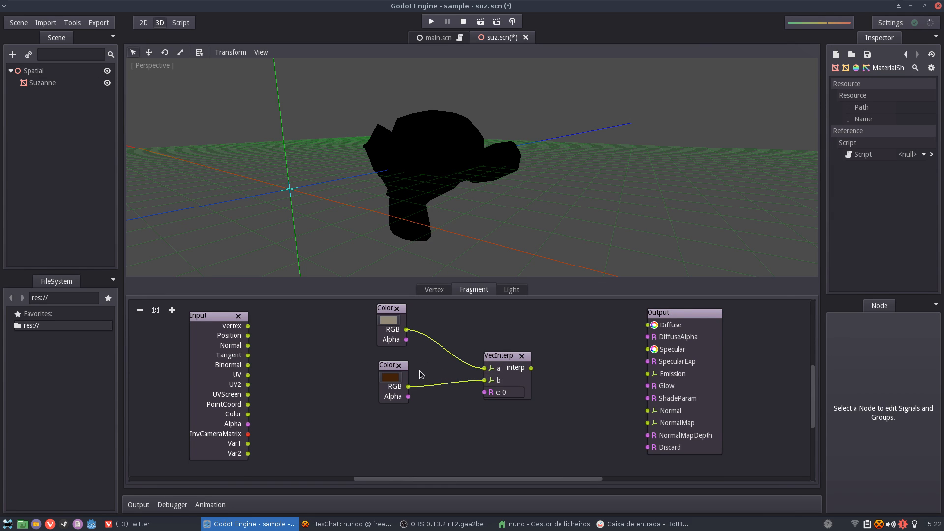
drag(532, 368, 647, 325)
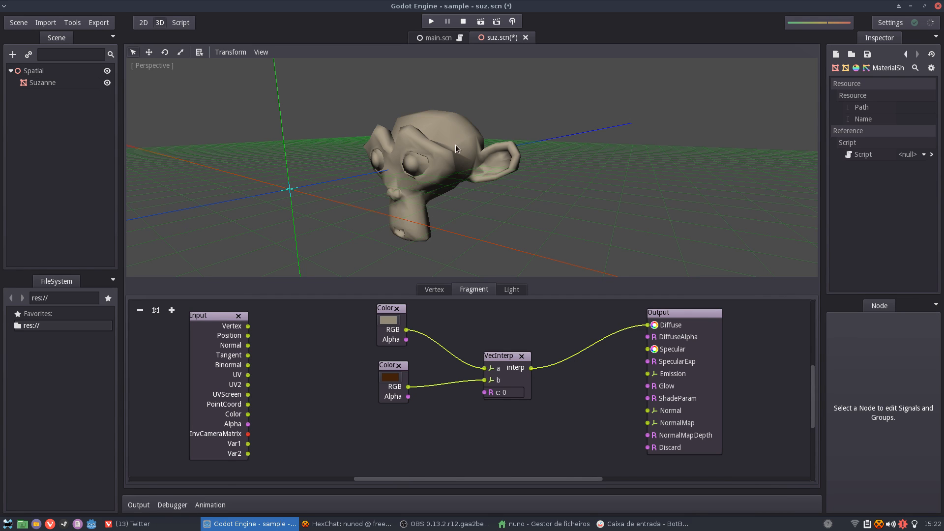
Test the colour blend on Suzanne by setting the VecInterp c value to about 0.556 and then 1
click(510, 393)
drag(491, 406, 510, 406)
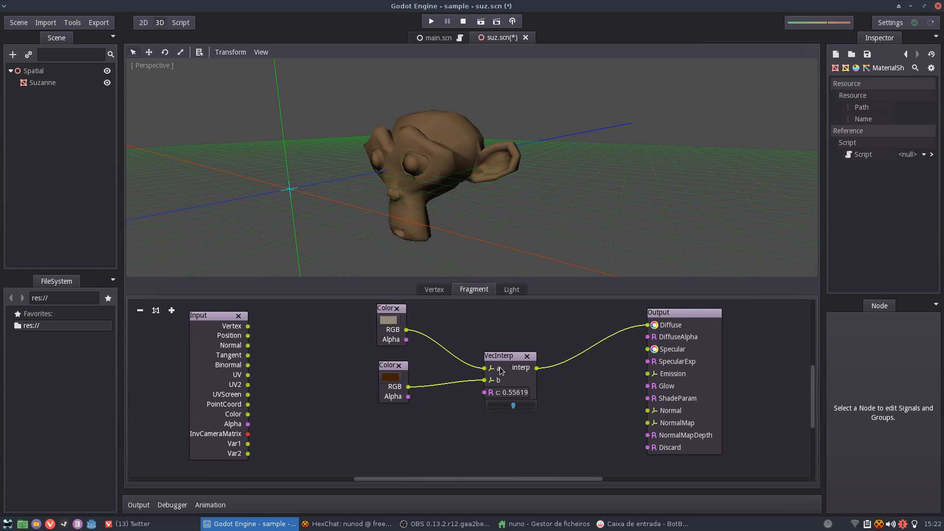
click(536, 406)
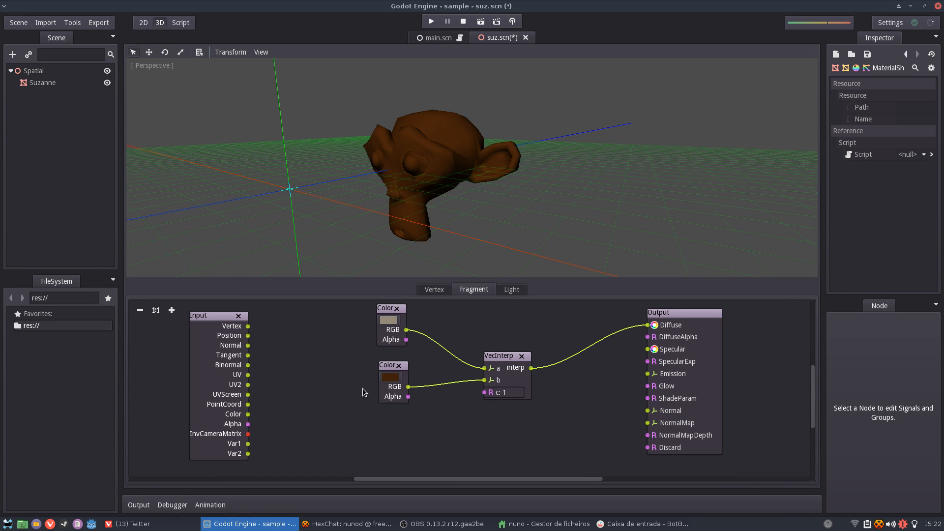
Line up the two Color nodes and the VecInterp node in a row level with the Output node's Diffuse input
drag(391, 310, 371, 311)
drag(393, 370, 418, 315)
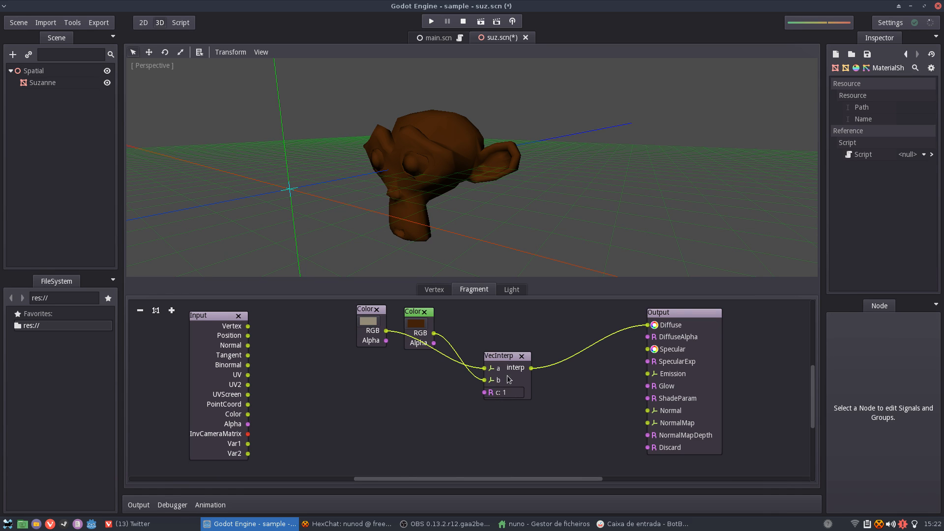
drag(503, 357, 508, 316)
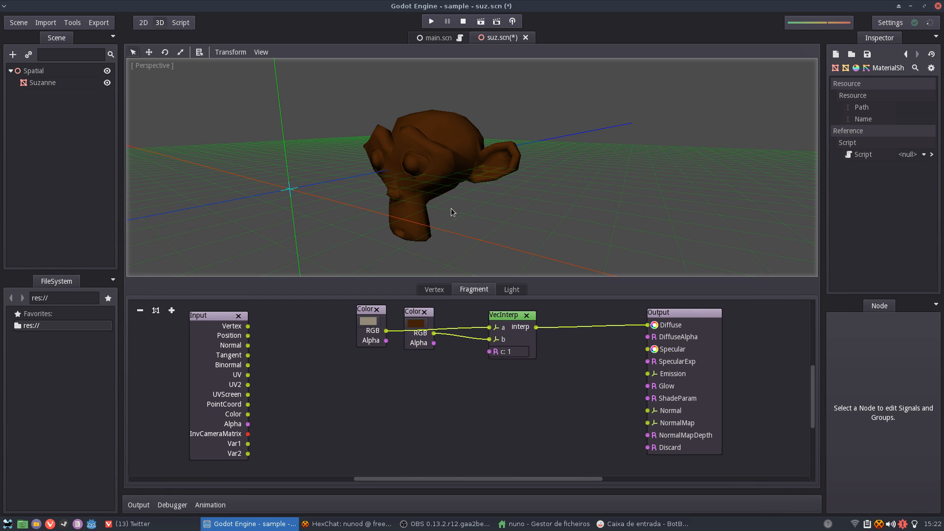
click(517, 353)
click(437, 418)
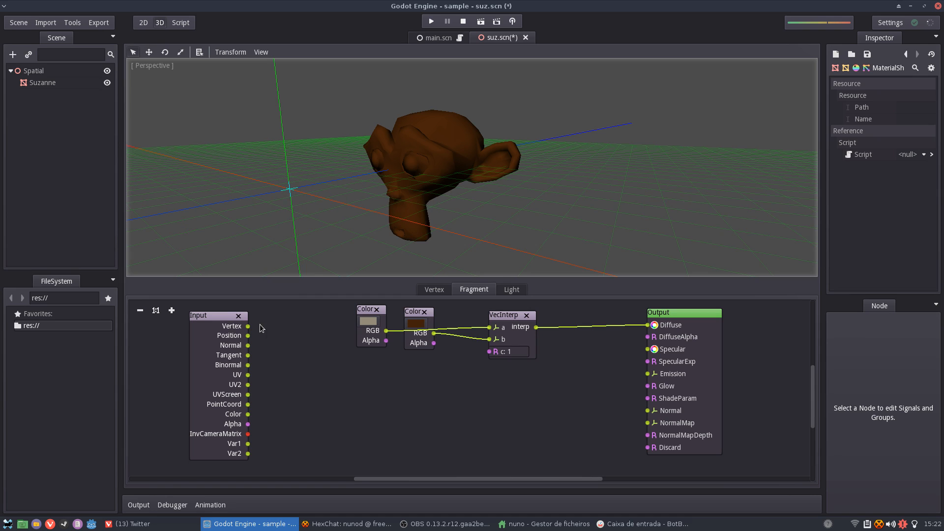
Try feeding Var1 into a Vector -> Scalars node, lower the brown Color node, and delete the conversion node again
drag(248, 444, 320, 411)
right_click(320, 411)
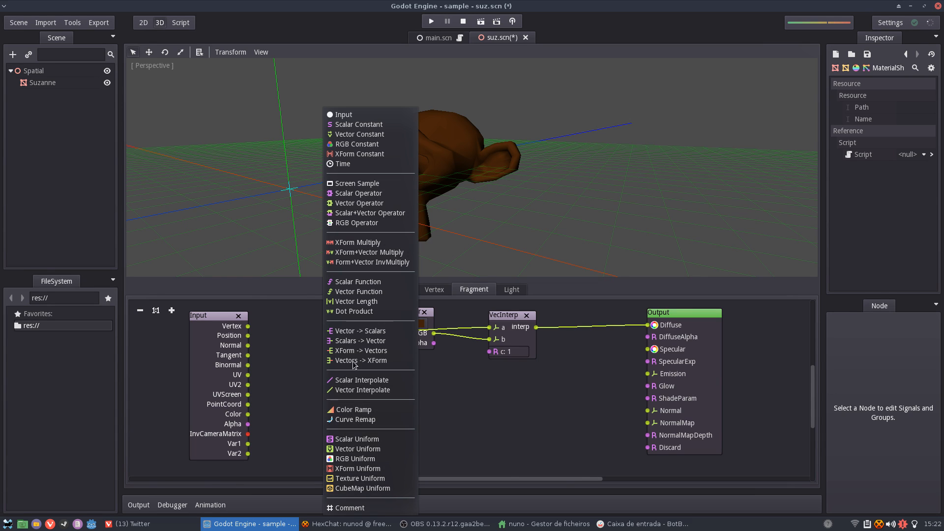
click(351, 332)
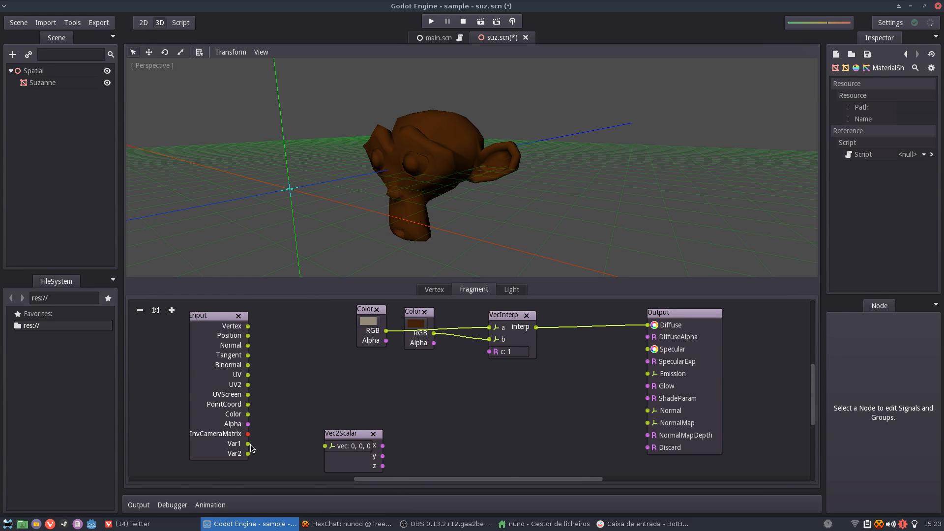
drag(251, 448, 326, 410)
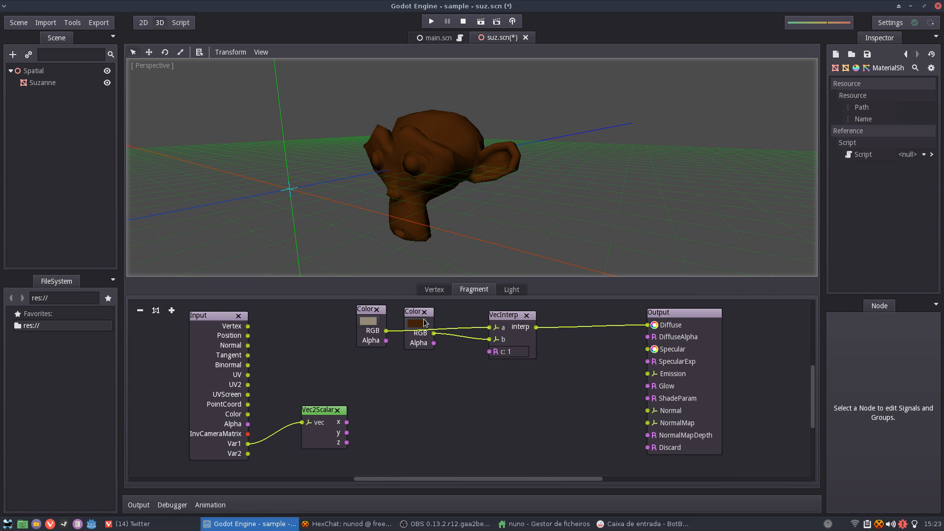
drag(412, 317, 413, 341)
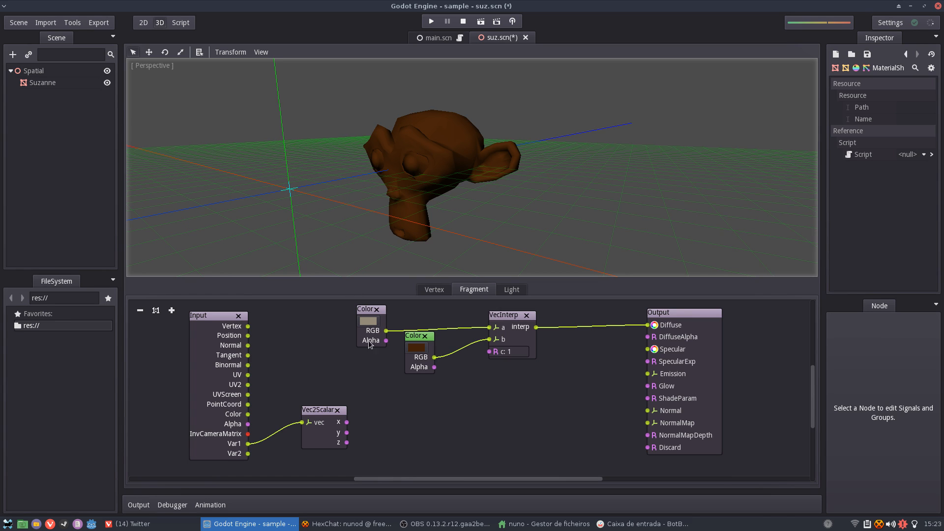
click(337, 410)
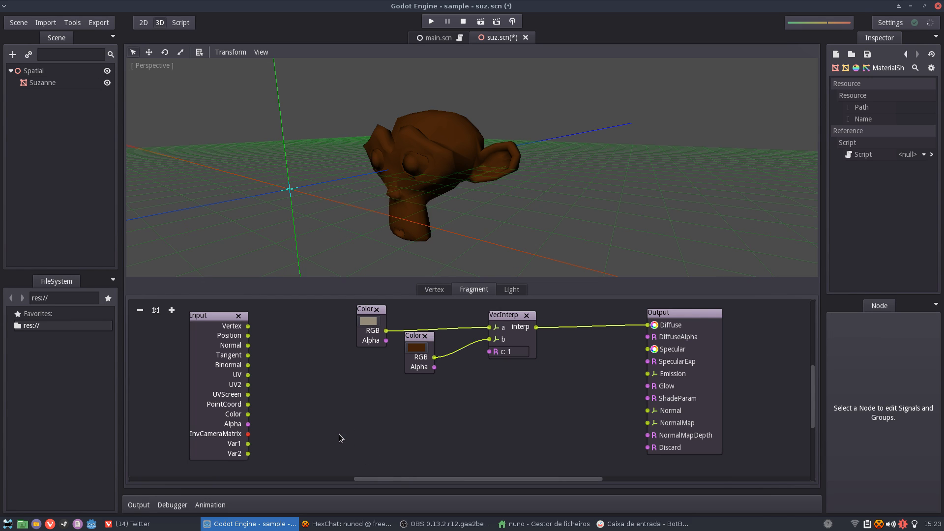
Route Var1 through a new Vector -> Scalars node, connect its y output to VecInterp input c, and check the model from above
right_click(327, 451)
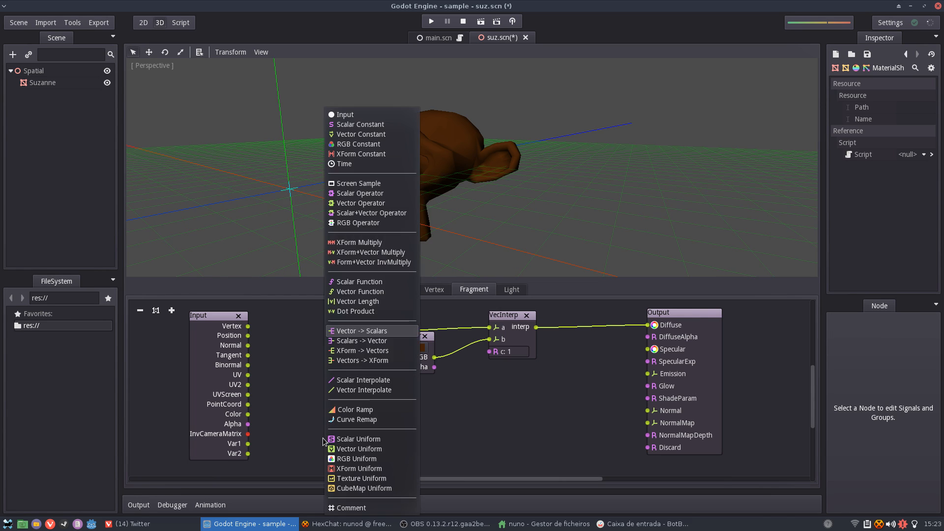
click(351, 332)
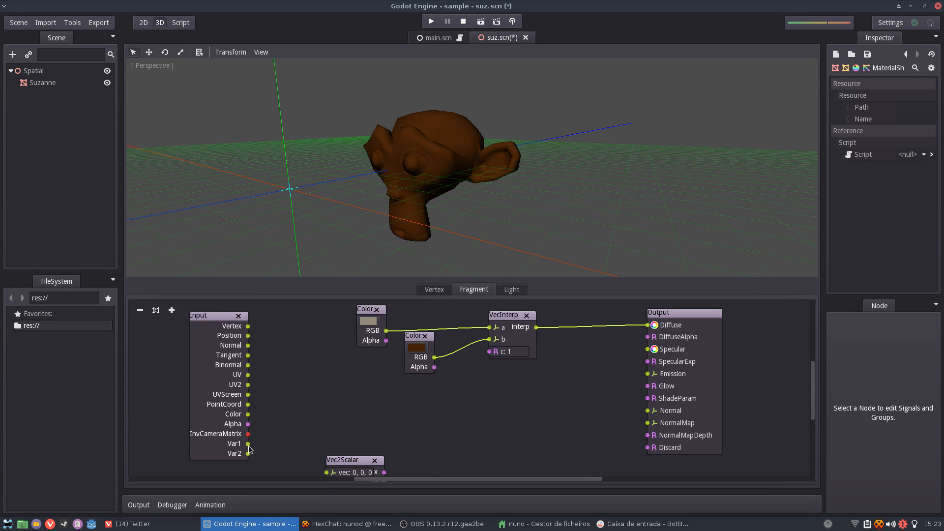
drag(248, 443, 489, 352)
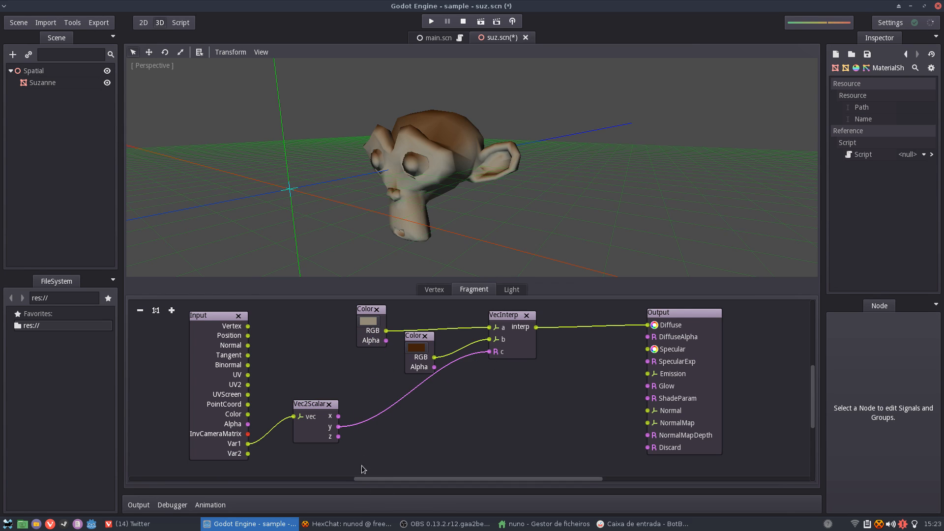
middle_drag(462, 162, 388, 196)
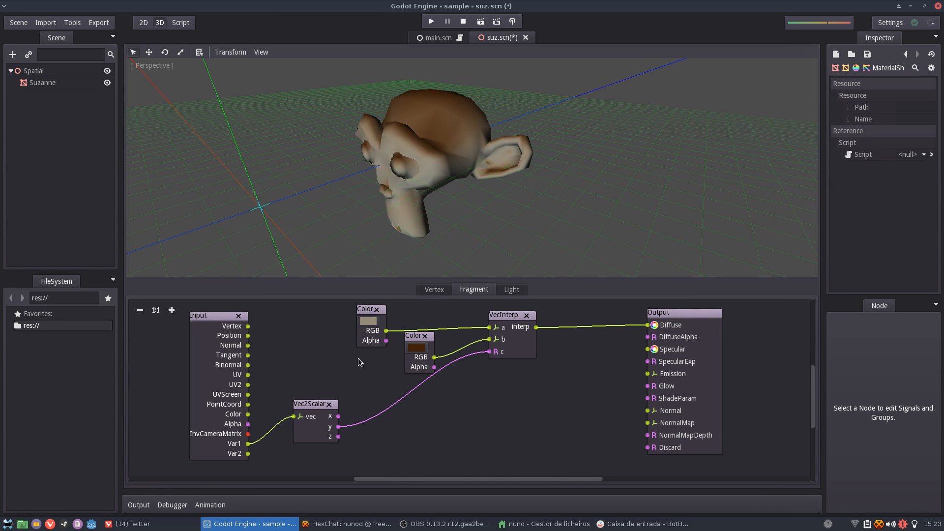
Insert a Scalar Operator node between the Vec2Scalar y output and VecInterp input c
drag(309, 414, 292, 425)
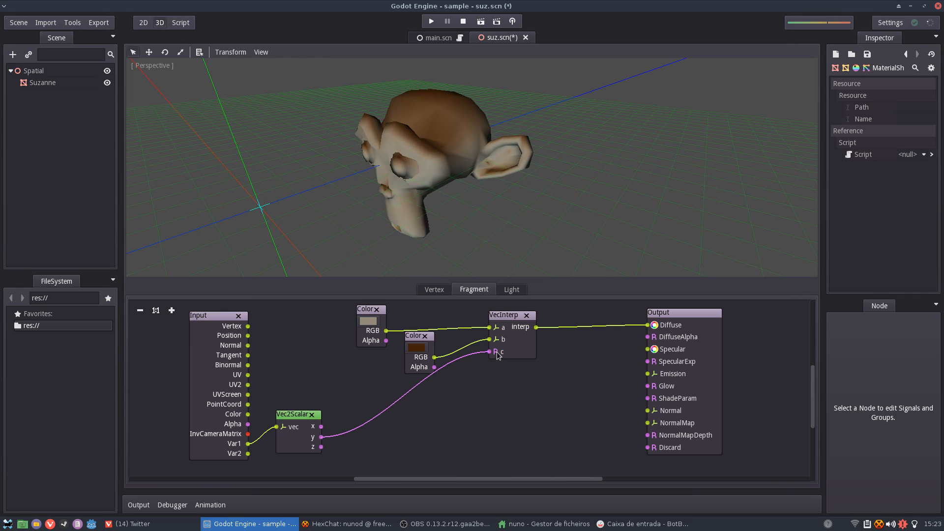
right_click(409, 437)
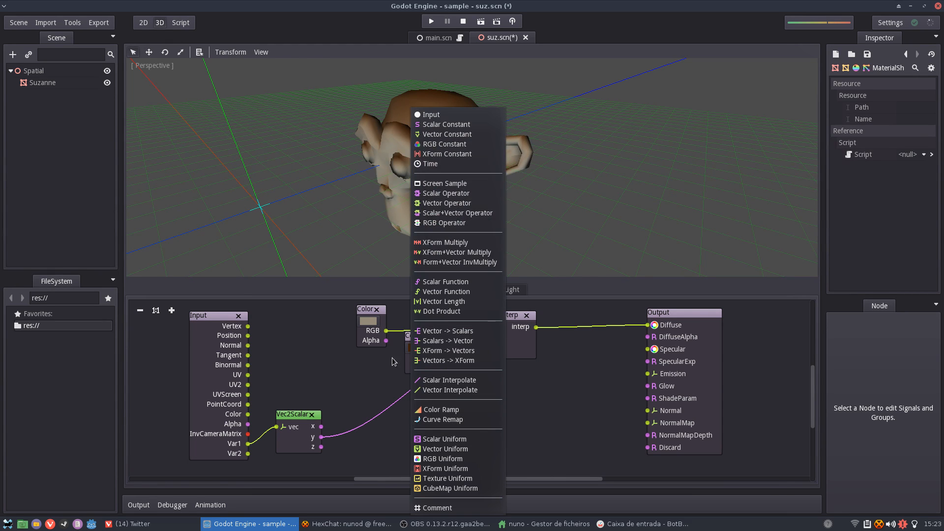
click(469, 195)
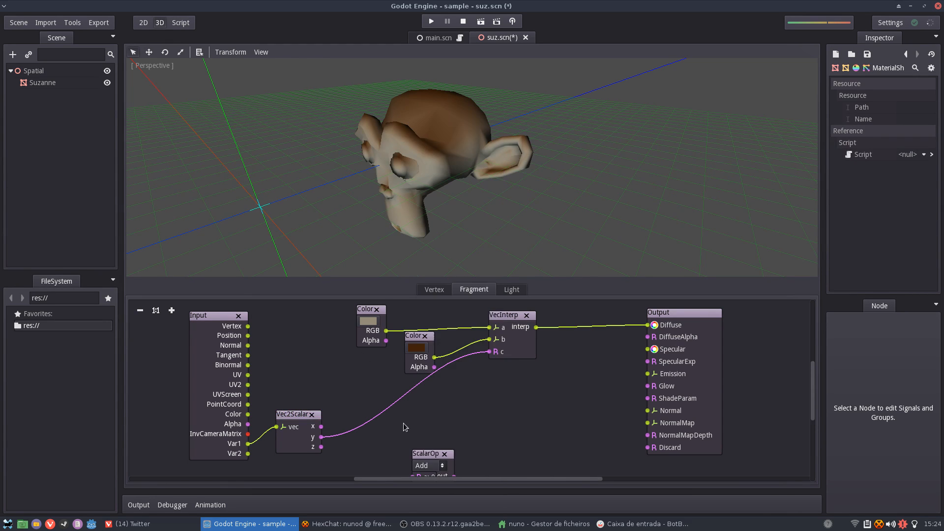
drag(416, 448, 489, 351)
mouse_move(321, 437)
mouse_down()
mouse_move(364, 432)
mouse_move(367, 422)
mouse_up()
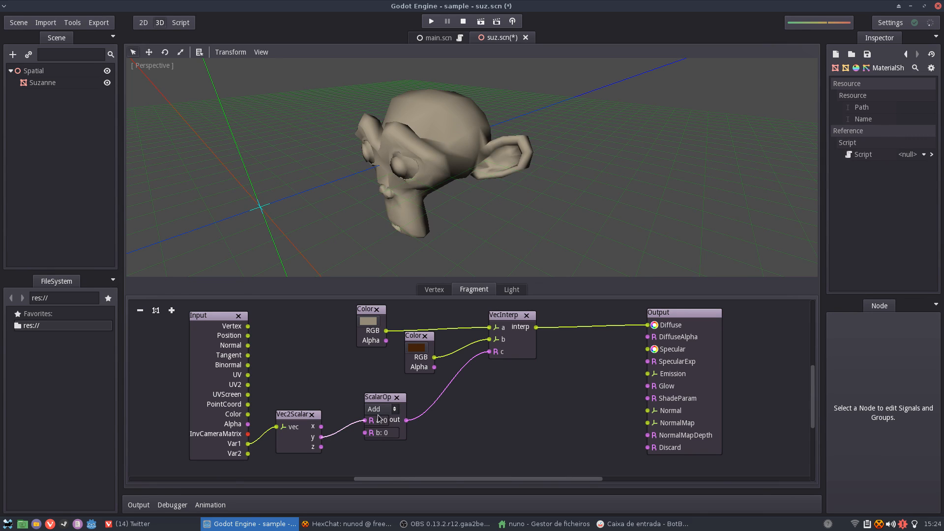
Switch the Scalar Operator node to Mul and set its b input to 1.2
click(381, 409)
click(385, 444)
click(389, 433)
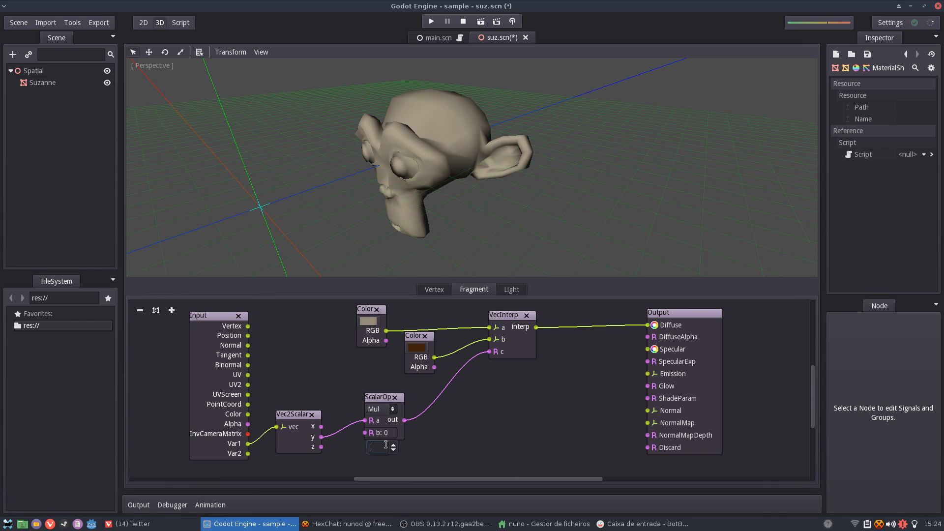
key(Return)
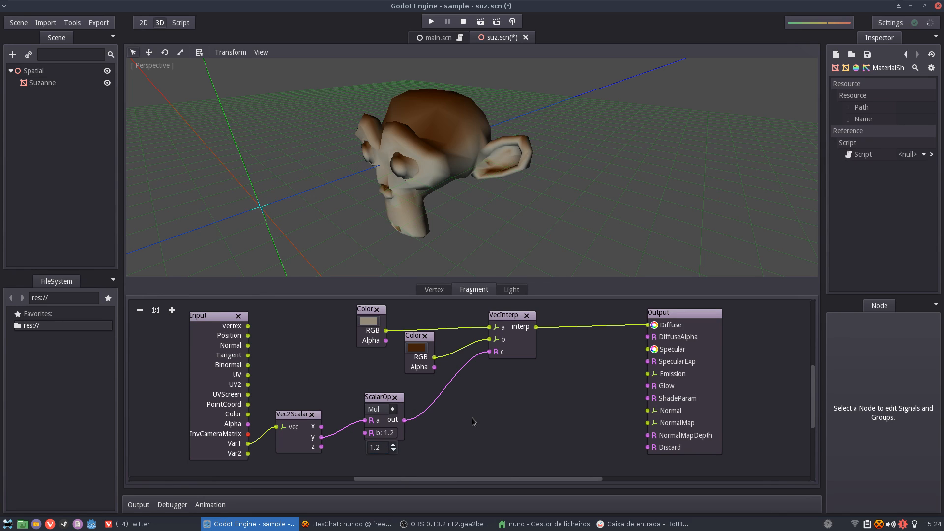
Set the Mul node's b input to 1.5 and check the blended colours on Suzanne
click(386, 445)
key(Return)
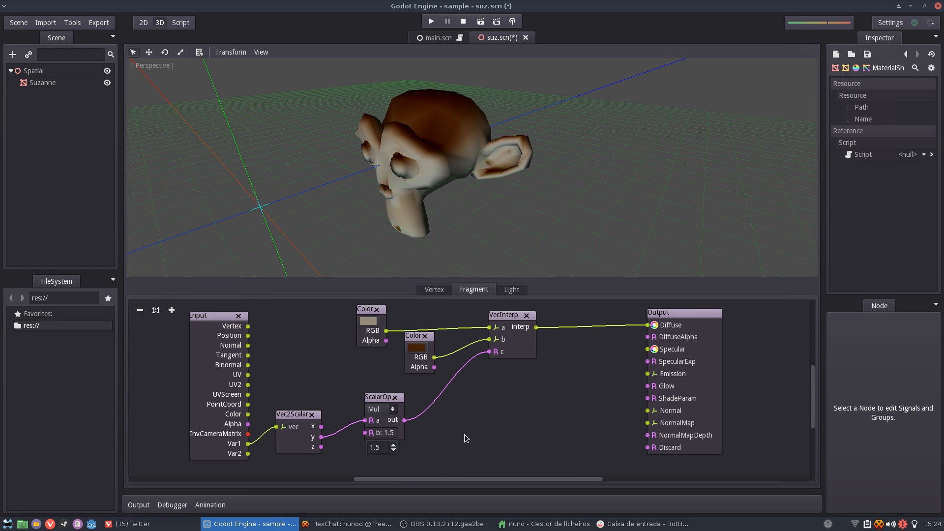
click(464, 434)
middle_drag(343, 195, 428, 231)
scroll(406, 185, up, 3)
scroll(432, 180, down, 3)
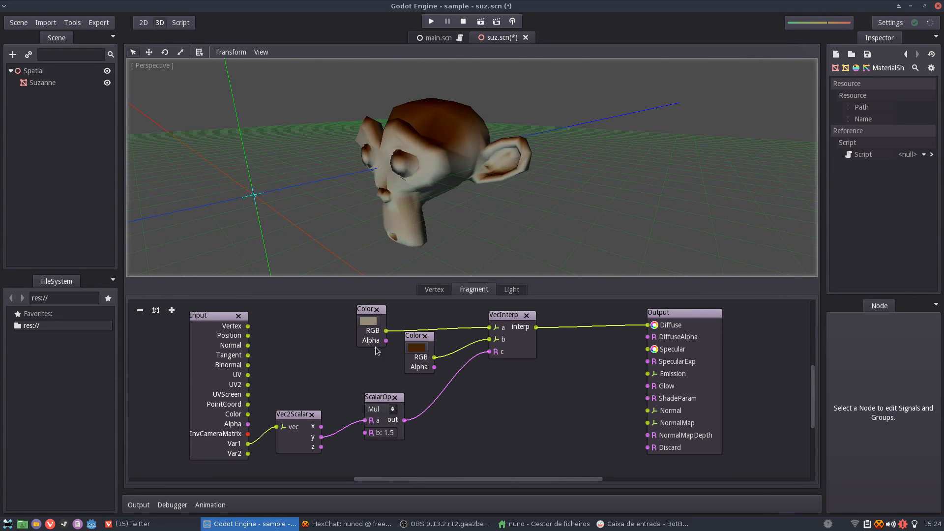
Move the Vec2Scalar and ScalarOp nodes higher and closer together, and inspect Suzanne's shading from several angles
drag(303, 418, 375, 388)
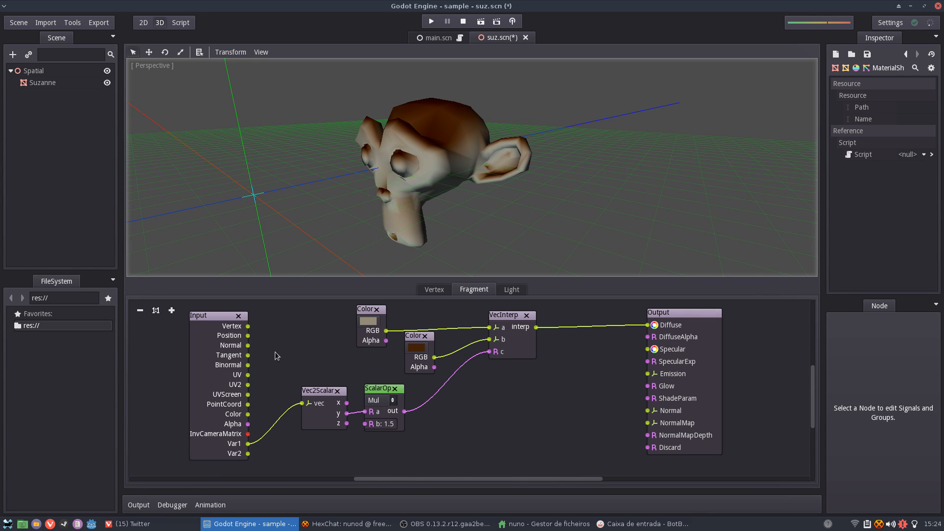
drag(248, 345, 297, 352)
middle_drag(395, 205, 408, 187)
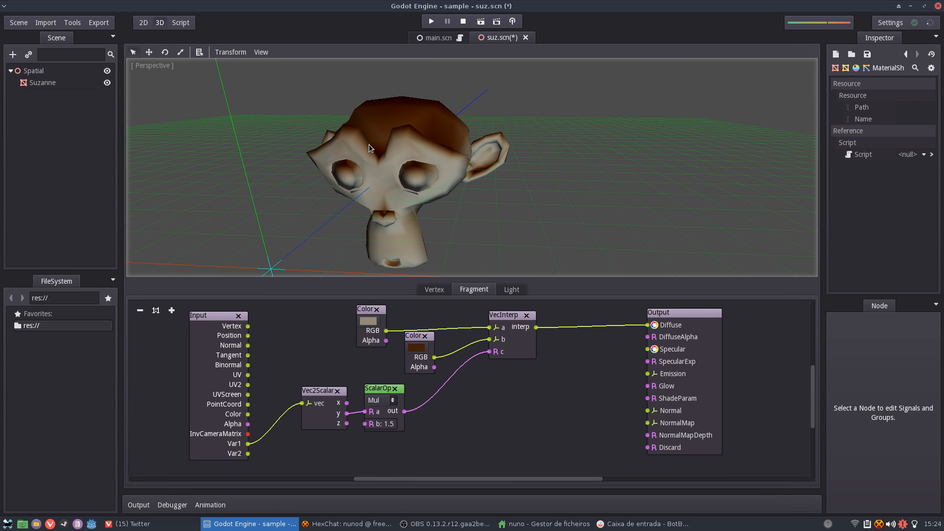
middle_drag(458, 156, 389, 164)
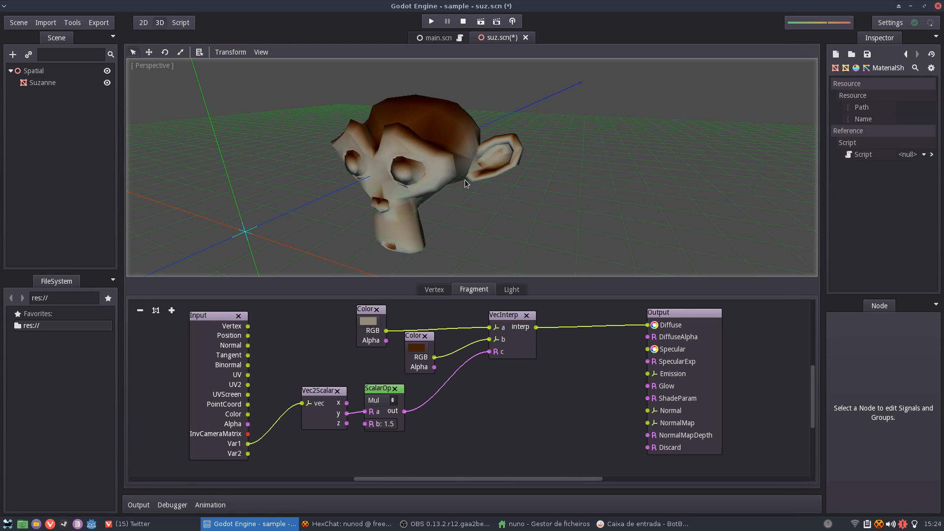
middle_drag(465, 178, 391, 234)
drag(248, 345, 297, 365)
Add an RGB Constant node below the VecInterp node and set its colour to dark red (8b2323)
right_click(473, 442)
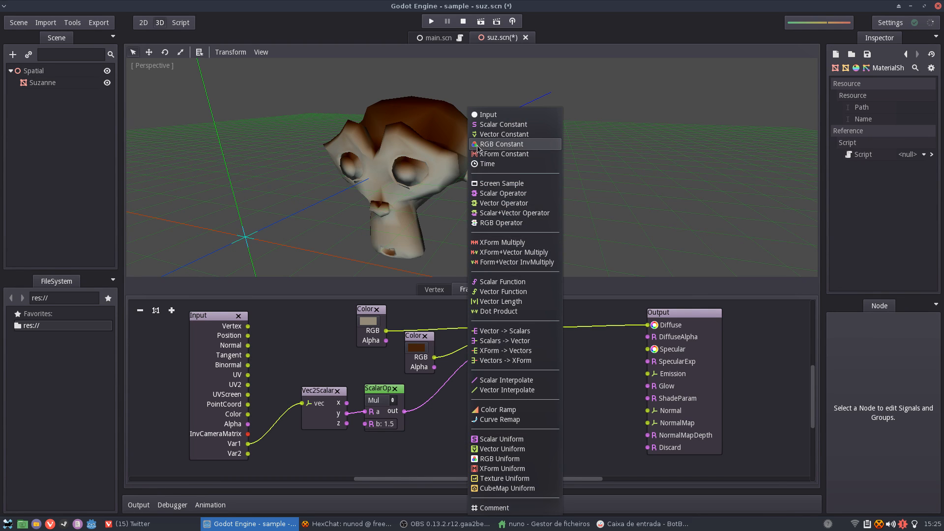
click(501, 144)
drag(477, 461, 449, 410)
click(456, 420)
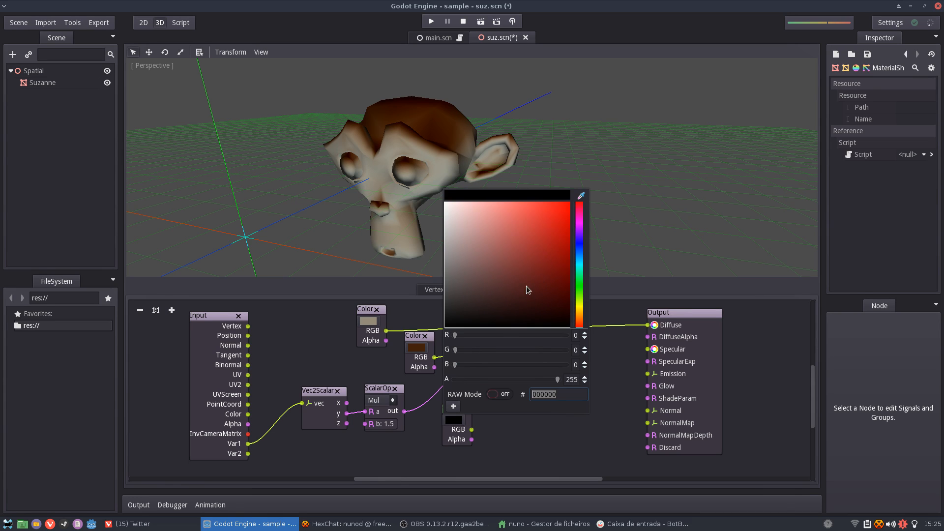
drag(526, 289, 524, 261)
drag(528, 262, 537, 259)
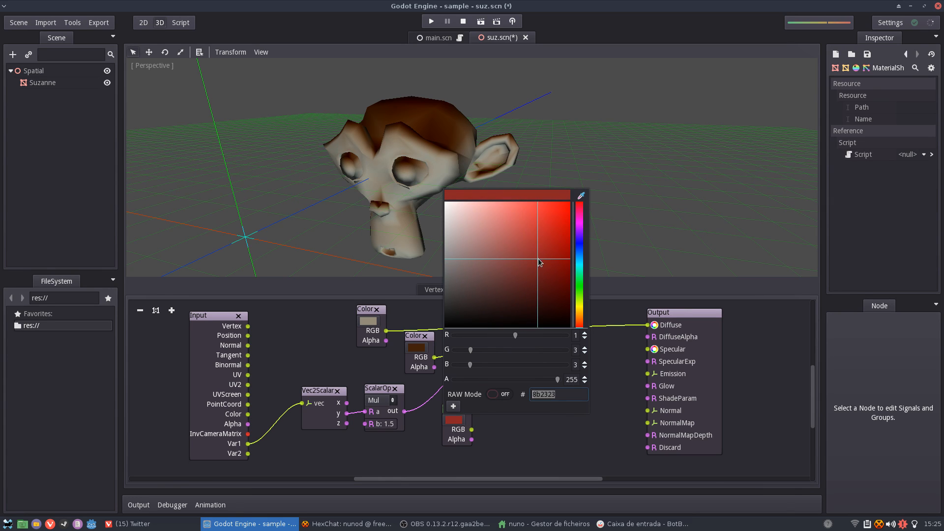
click(523, 444)
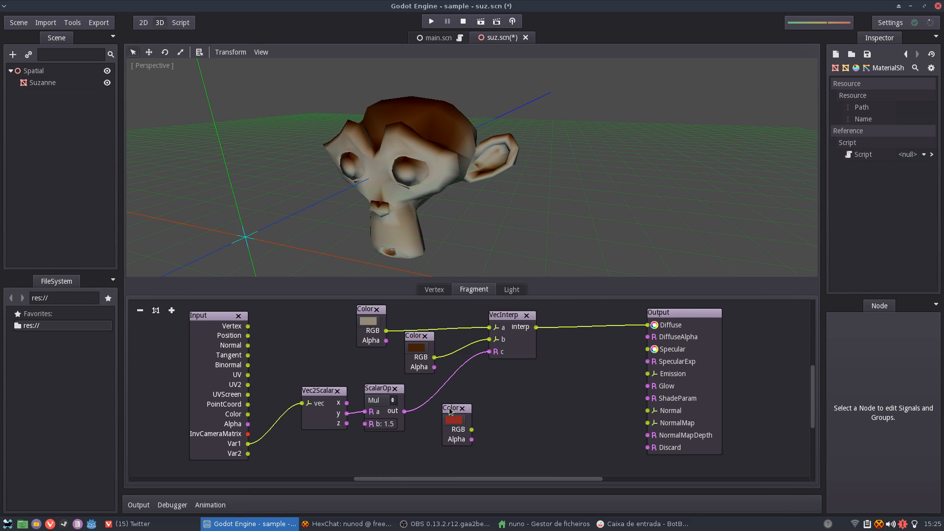
Shift the VecInterp node to make room and add a second Vector Interpolate node between it and the Output node
drag(507, 321, 478, 323)
right_click(534, 404)
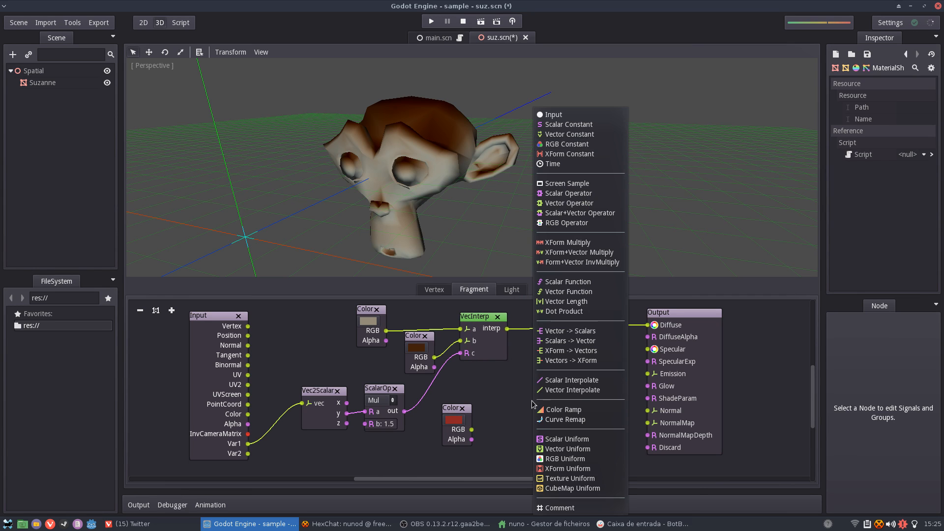
click(554, 390)
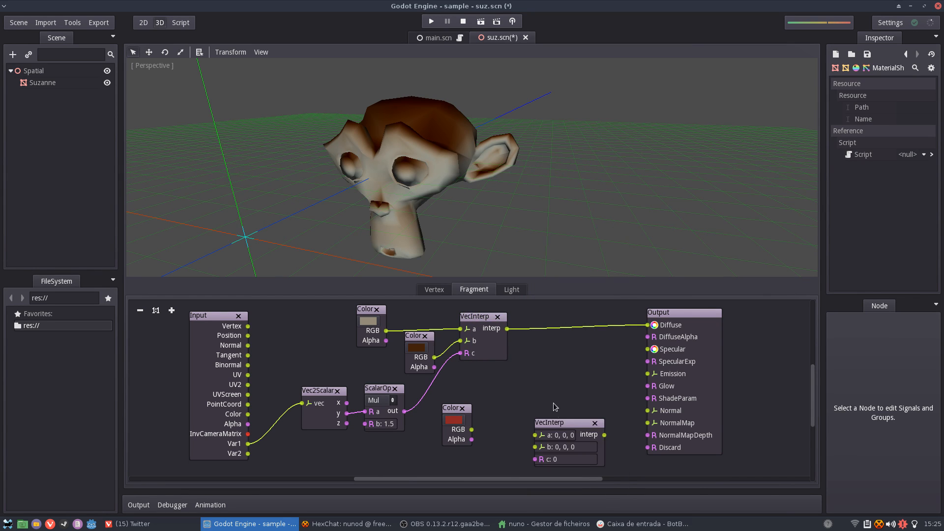
drag(559, 422, 567, 377)
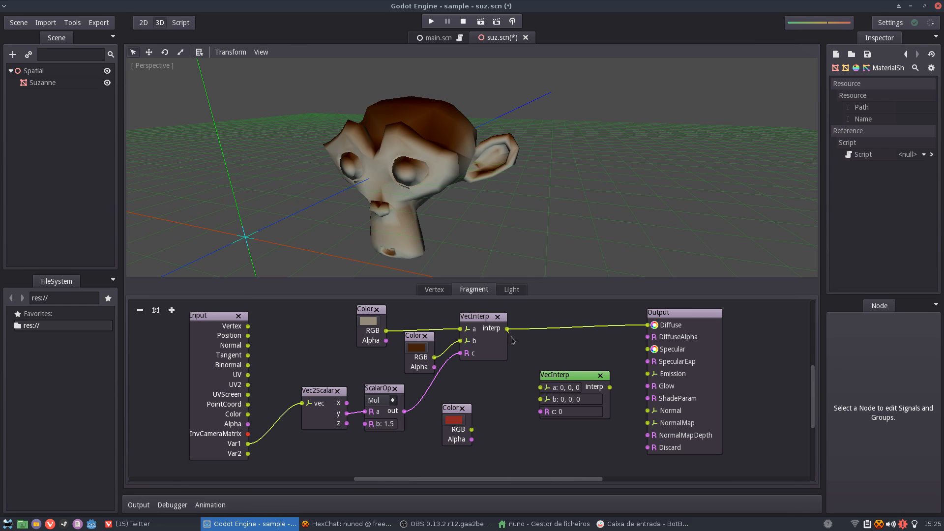
Wire the first VecInterp into the second one's a, the red Color's RGB into b, and its interp output into Diffuse
drag(508, 329, 540, 388)
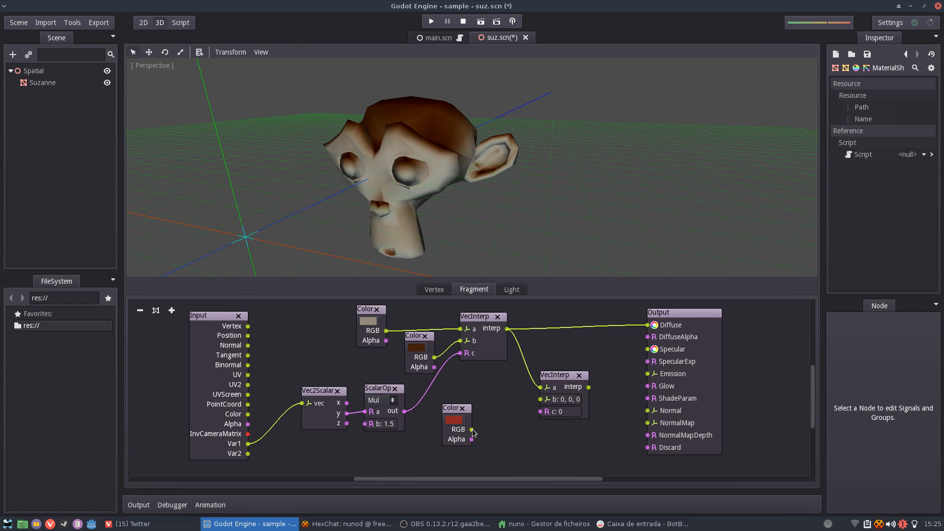
drag(472, 429, 540, 399)
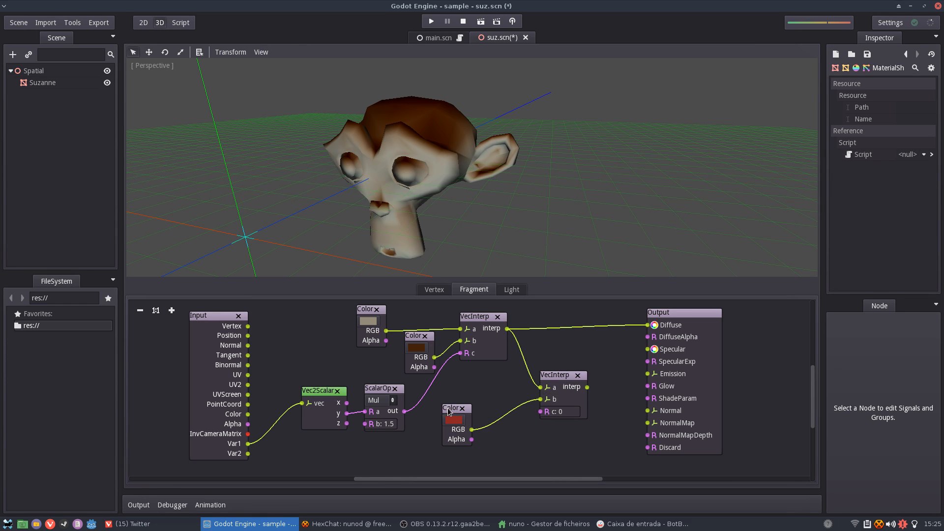
drag(448, 411, 483, 381)
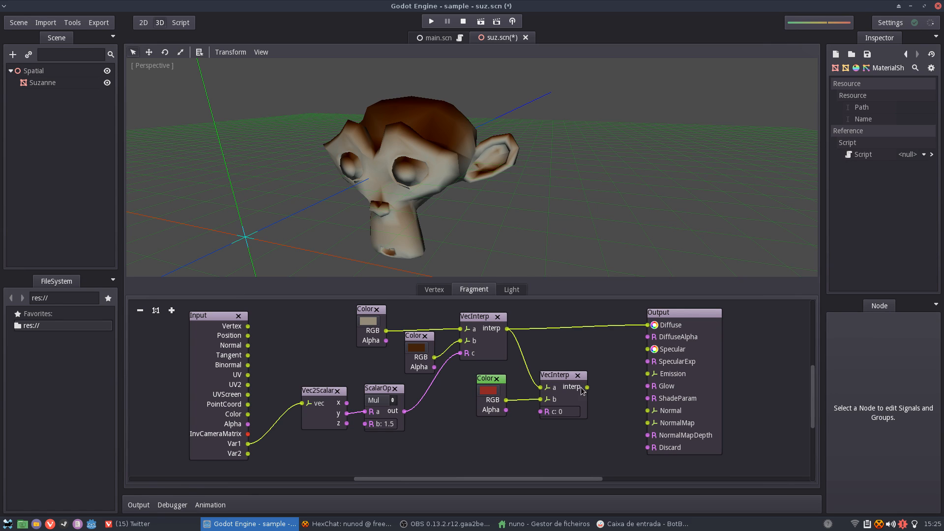
drag(587, 387, 647, 325)
drag(548, 387, 567, 355)
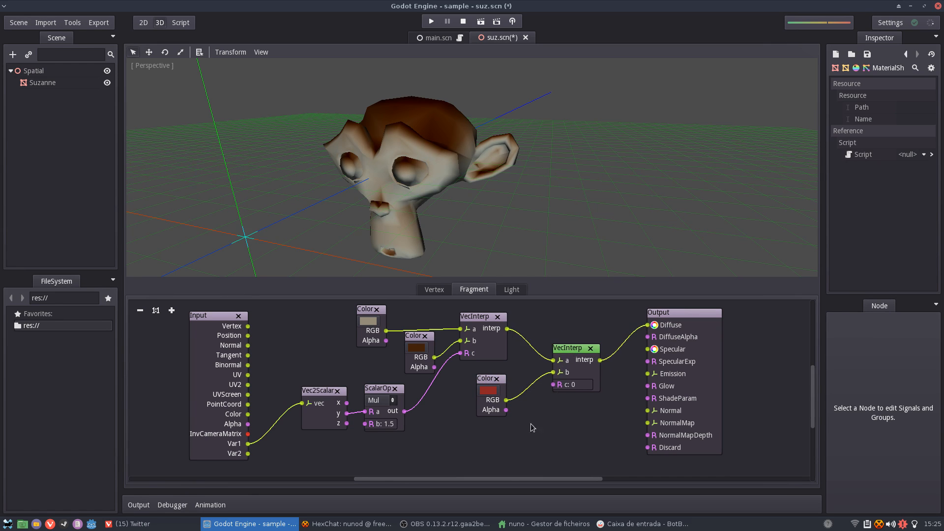
Add a Vector -> Scalars node below the existing one and feed it from the Input node's Normal output
scroll(509, 426, down, 1)
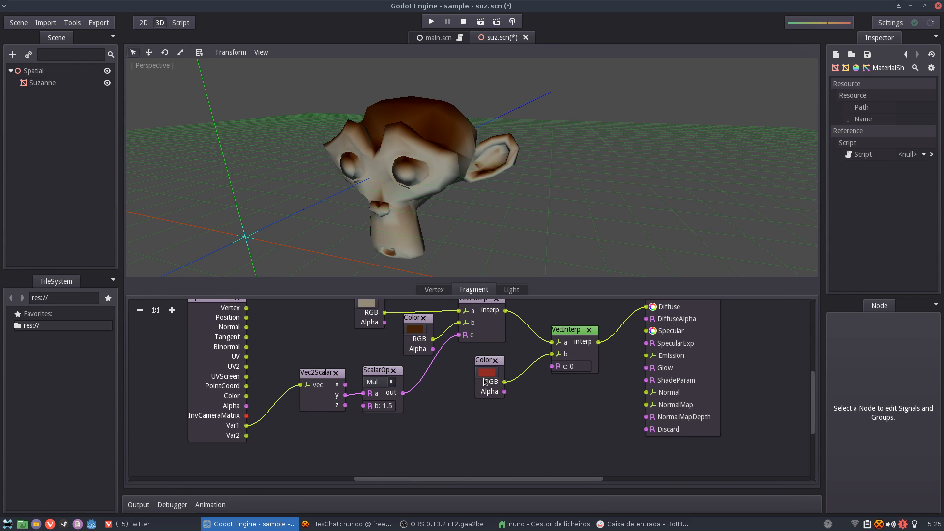
scroll(462, 397, up, 1)
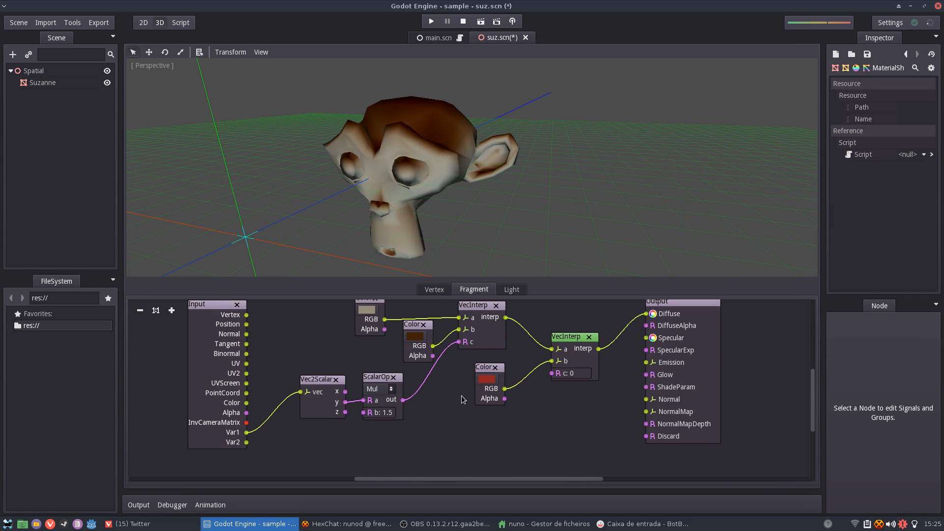
right_click(342, 434)
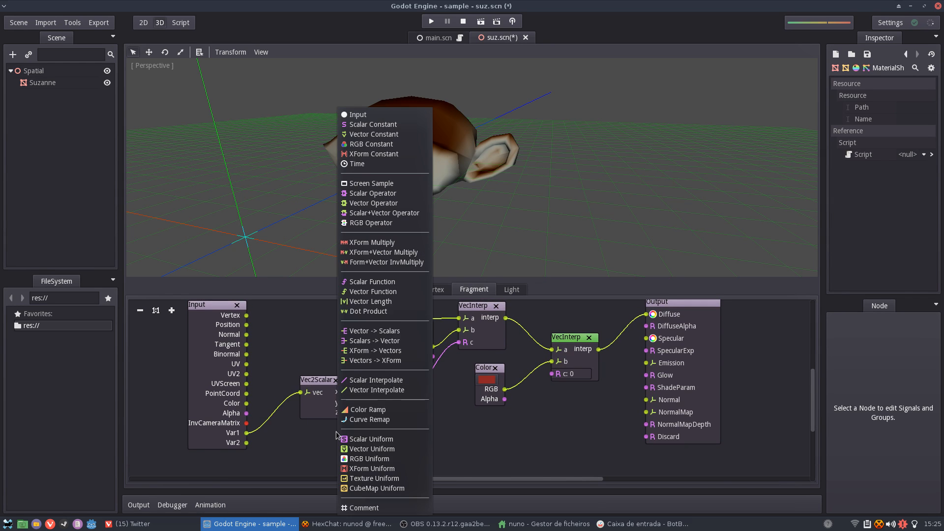
click(392, 331)
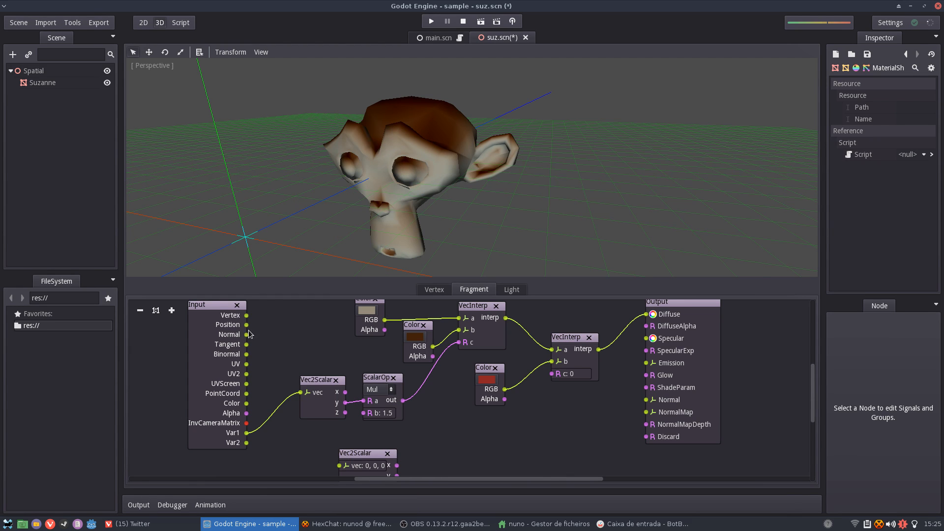
drag(247, 334, 340, 466)
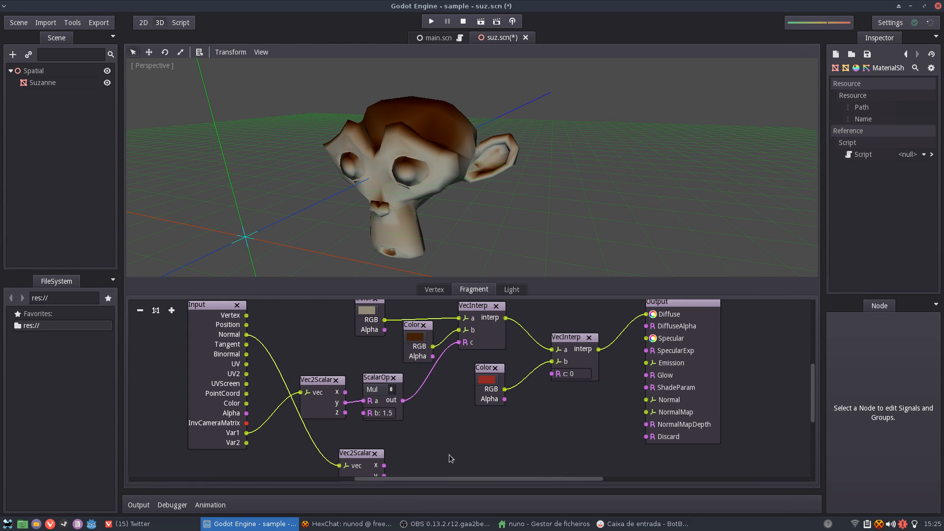
middle_drag(455, 452, 433, 423)
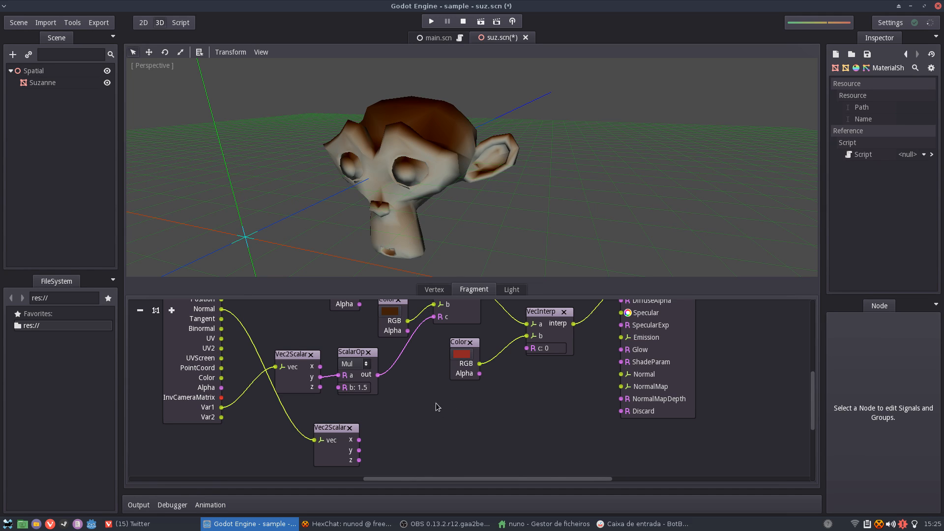
Connect the new Vec2Scalar node's z output to the second VecInterp's c and inspect Suzanne from several sides
drag(359, 460, 527, 353)
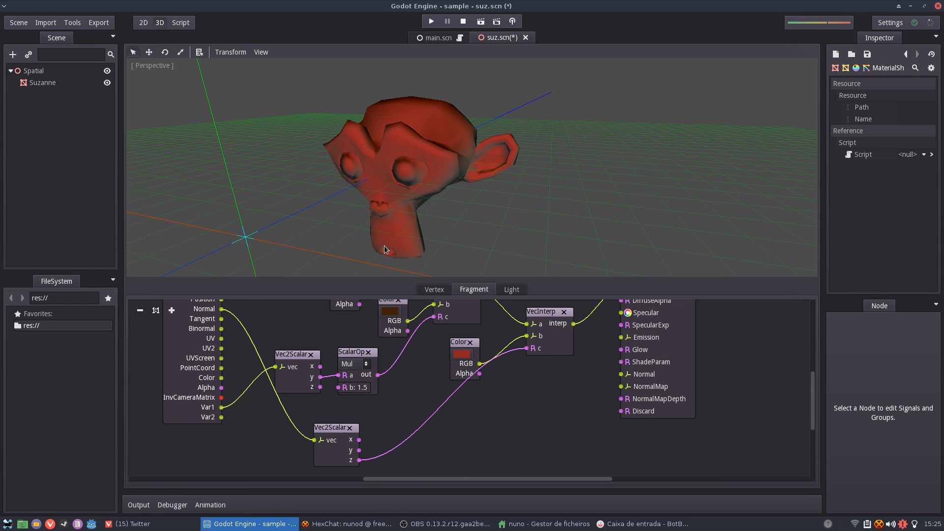
mouse_move(445, 229)
middle_down()
mouse_move(456, 223)
mouse_move(427, 233)
mouse_move(435, 224)
middle_up()
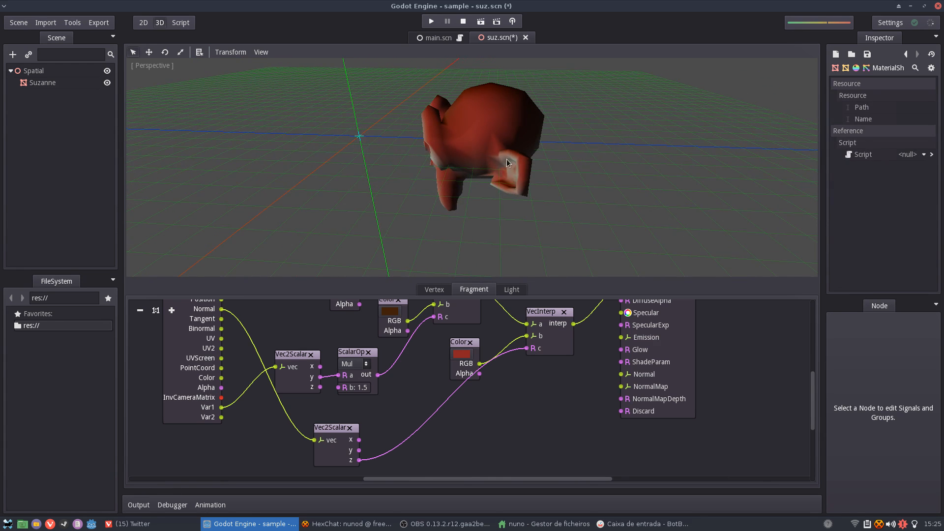
middle_drag(514, 167, 433, 173)
scroll(457, 175, up, 2)
scroll(438, 174, down, 2)
Insert a Scalar Operator node between the lower Vec2Scalar's z output and the second VecInterp's c input
drag(322, 427, 306, 424)
right_click(397, 418)
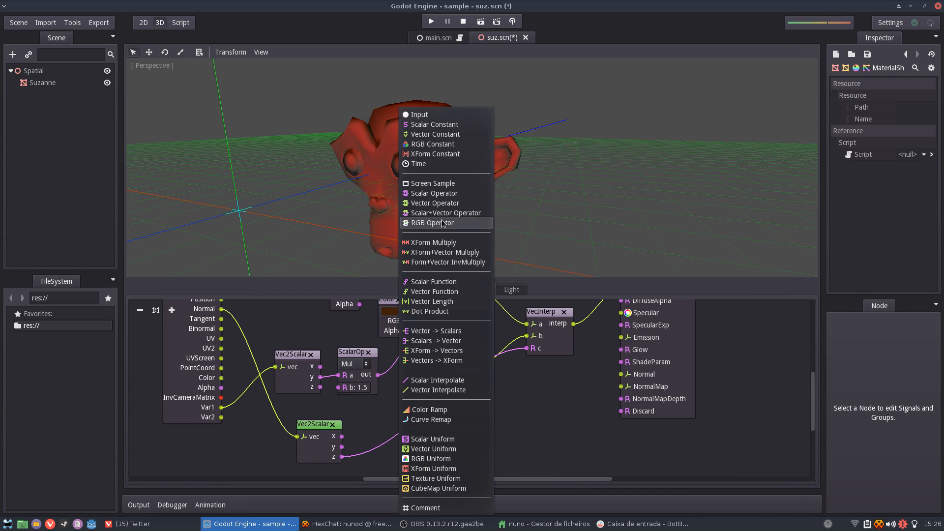
click(433, 193)
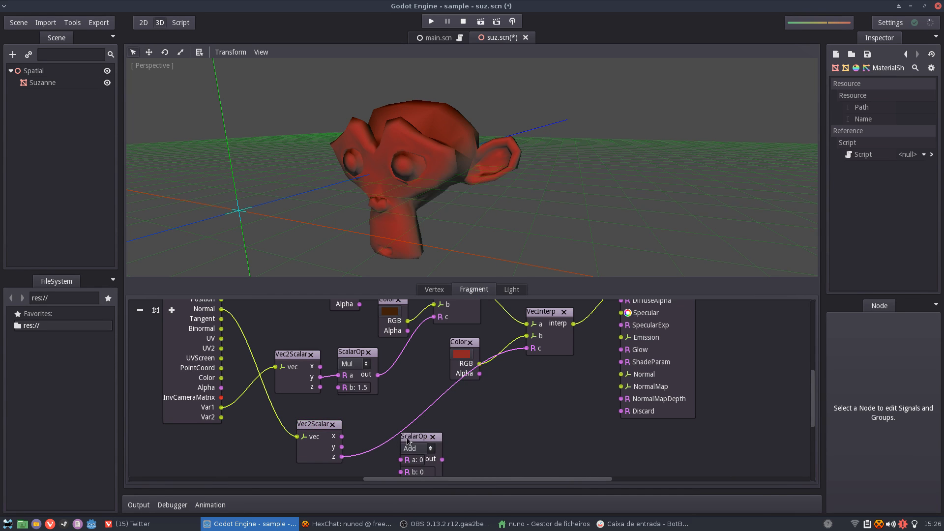
drag(342, 457, 527, 348)
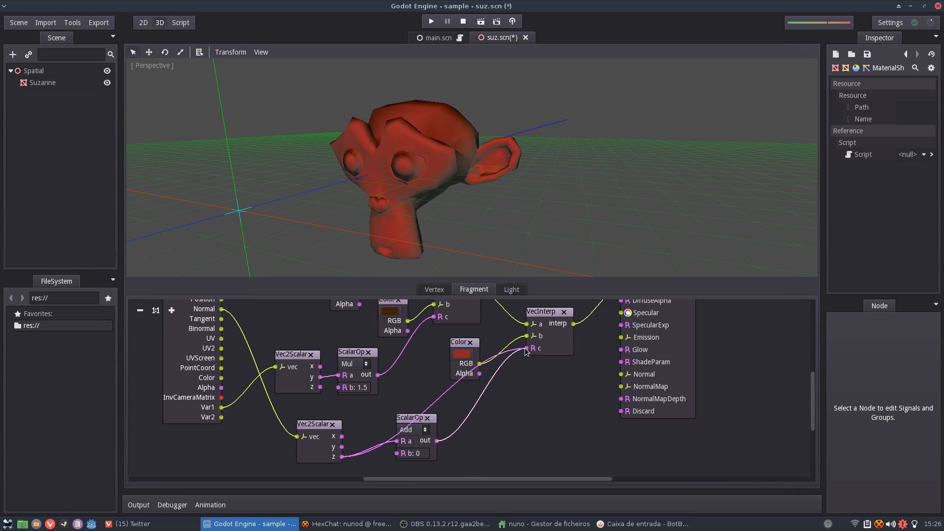
Switch the new Scalar Operator to Pow, nudge the node upward, and set its b input to 2
click(412, 429)
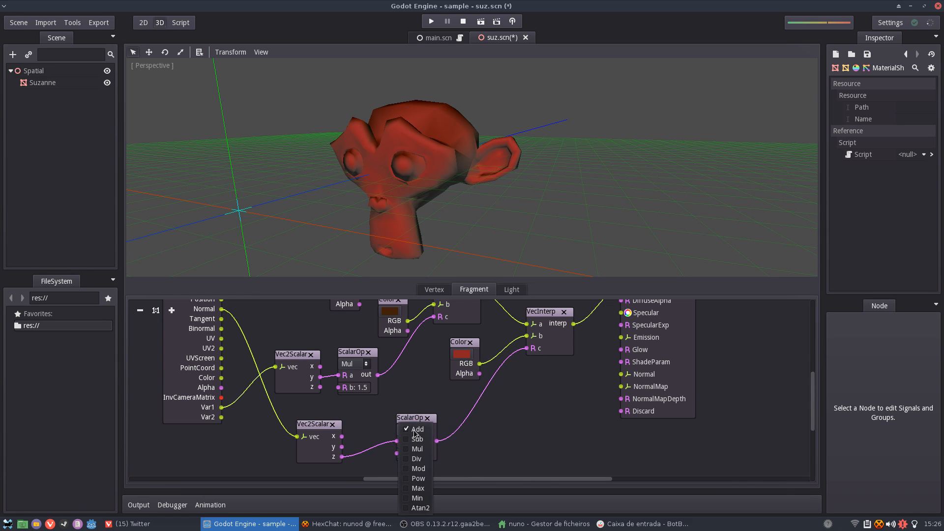
click(425, 479)
drag(417, 419, 420, 402)
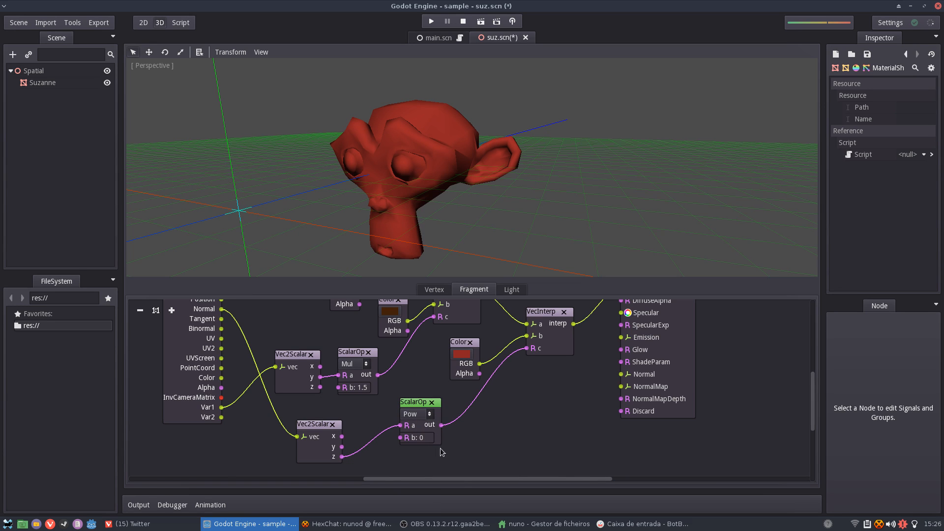
click(423, 438)
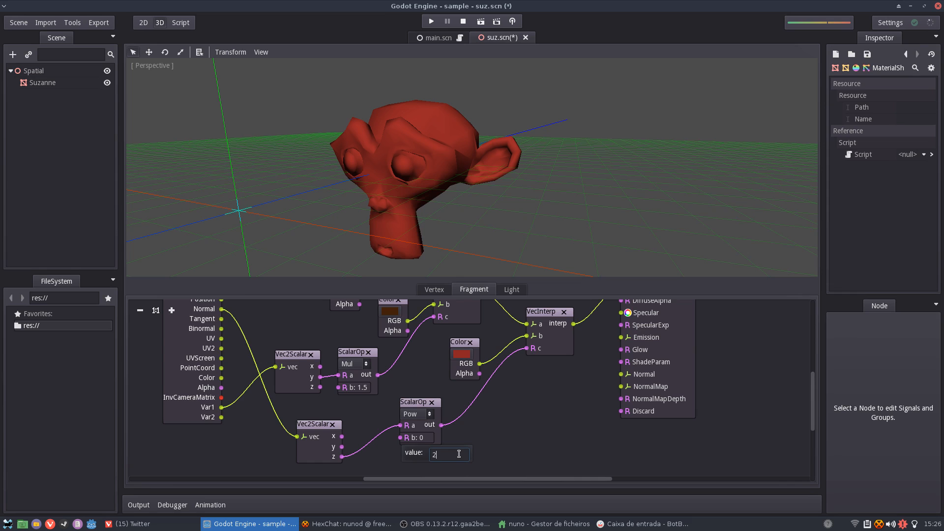
text(2)
key(Return)
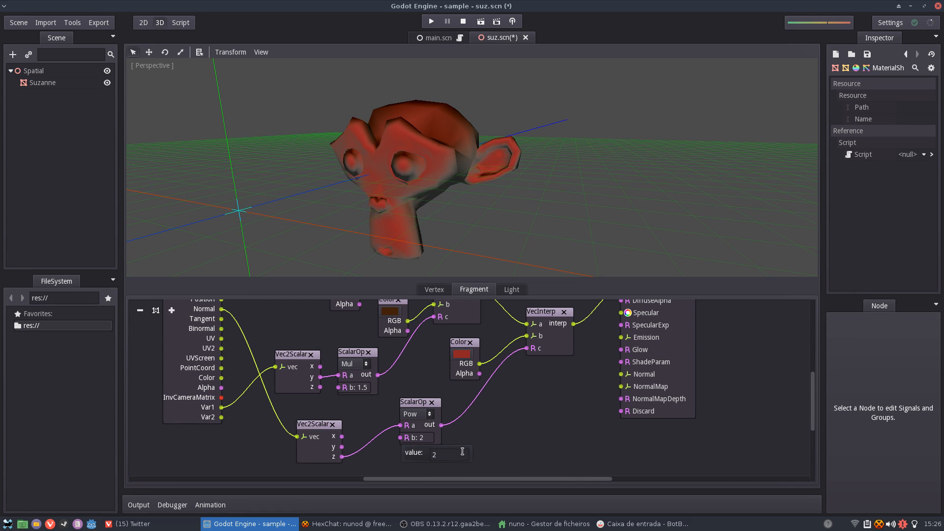
Set the Pow node's b input to 3 and view Suzanne from a different angle
click(447, 456)
key(Return)
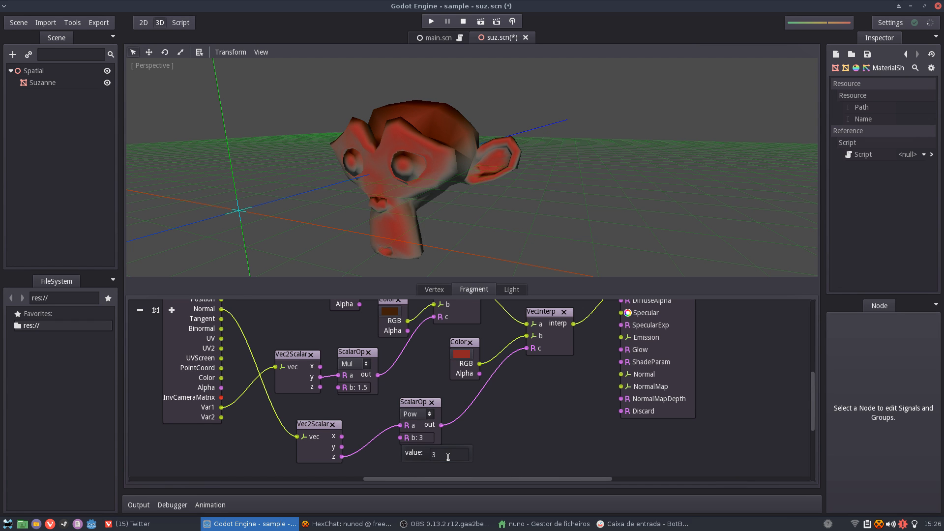
mouse_move(495, 220)
middle_down()
mouse_move(455, 227)
mouse_move(550, 217)
mouse_move(481, 239)
mouse_move(467, 217)
mouse_move(481, 210)
mouse_move(442, 210)
mouse_move(530, 204)
mouse_move(547, 208)
mouse_move(550, 225)
mouse_move(535, 235)
mouse_move(488, 236)
middle_up()
Try 0.2 as the Pow node's b input and view Suzanne from another angle
click(426, 438)
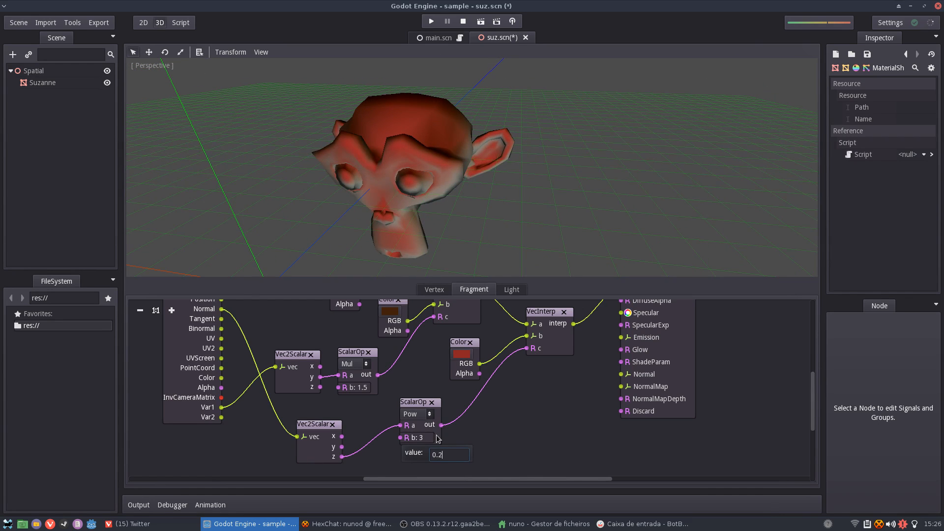
text(0.2)
key(Return)
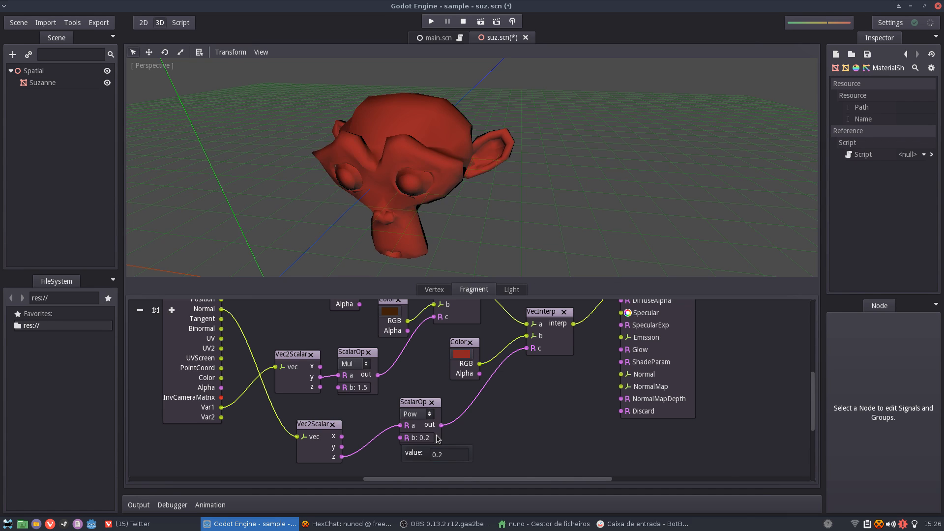
mouse_move(421, 223)
middle_down()
mouse_move(375, 219)
mouse_move(470, 204)
mouse_move(406, 216)
middle_up()
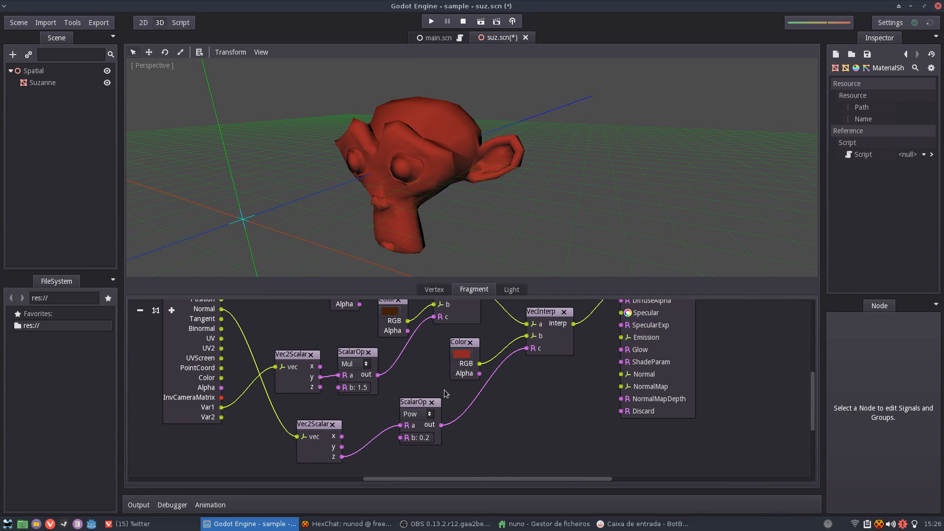
Delete the second VecInterp node and place the lower Vec2Scalar below the upper one
middle_drag(539, 393, 522, 420)
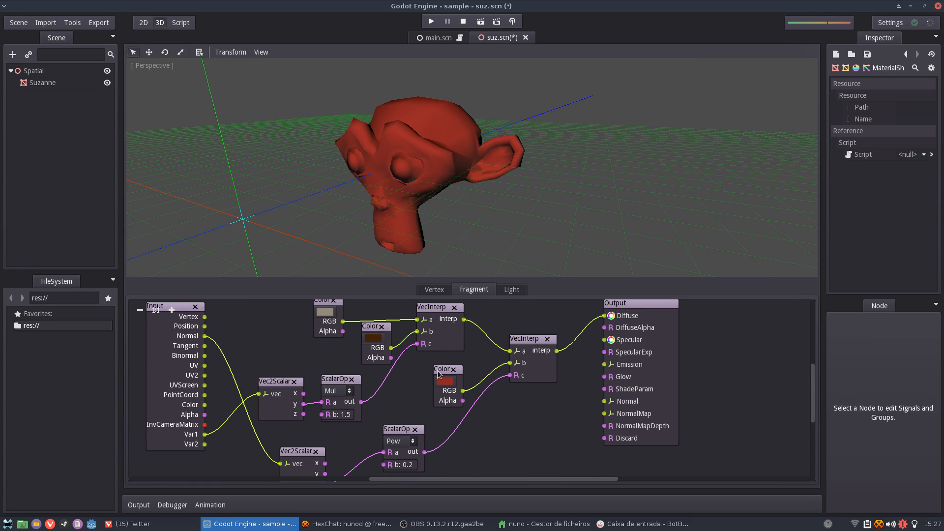
drag(441, 371, 442, 372)
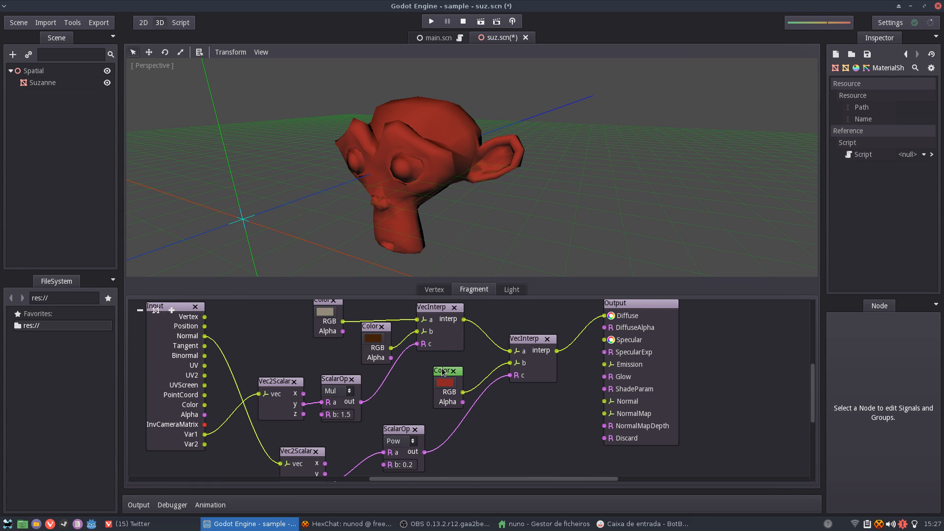
click(547, 340)
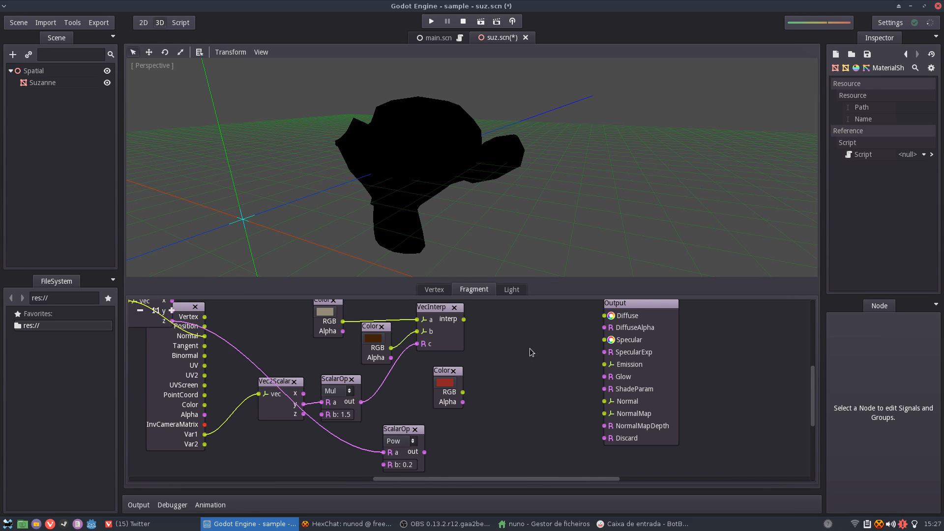
drag(233, 384, 259, 446)
Add a Vector Operator set to Add that sums the remaining VecInterp's output and the red Color's RGB into Diffuse
right_click(503, 343)
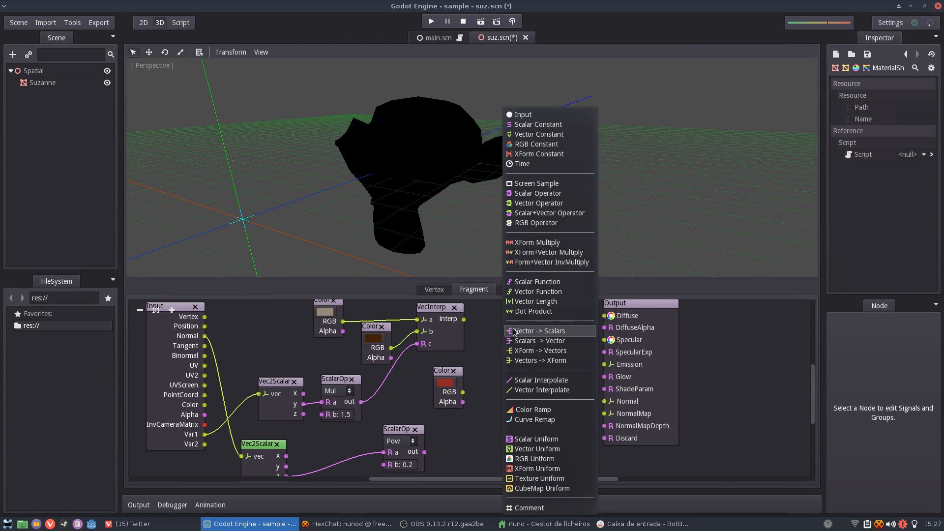
click(539, 202)
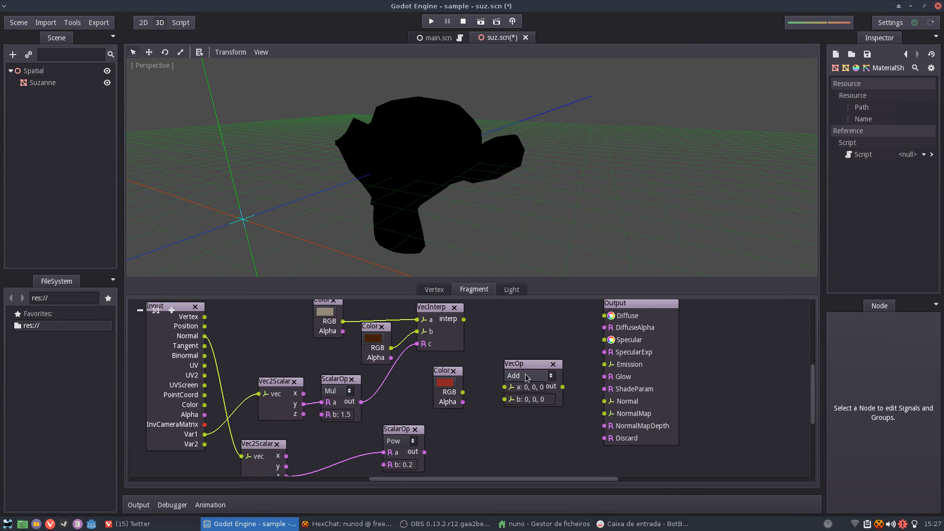
drag(473, 340, 495, 369)
drag(553, 371, 605, 316)
drag(508, 350, 514, 342)
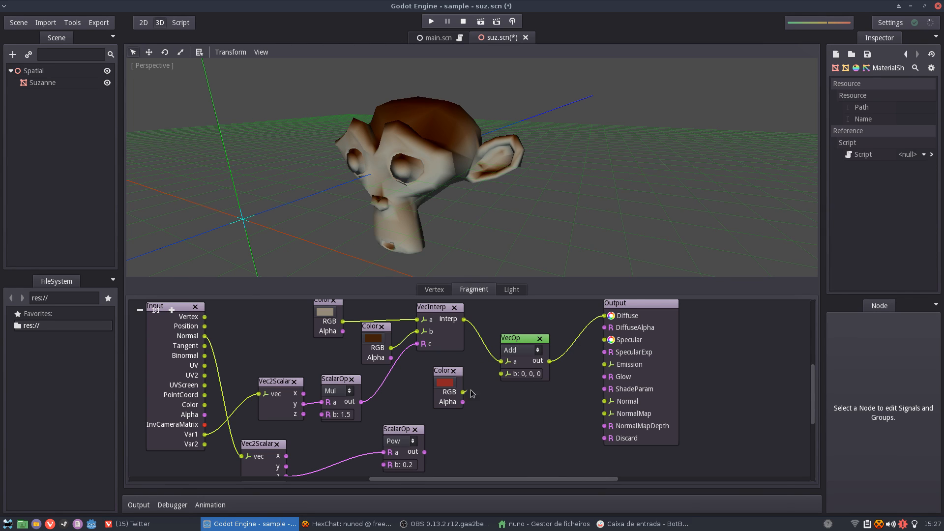
drag(463, 392, 501, 374)
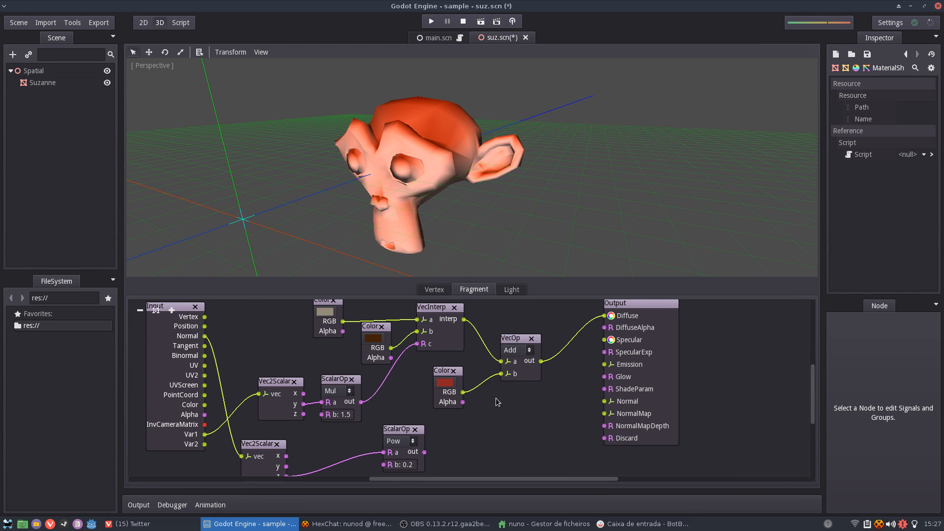
Shift the Pow node slightly and set its b input to 1
drag(405, 433, 396, 432)
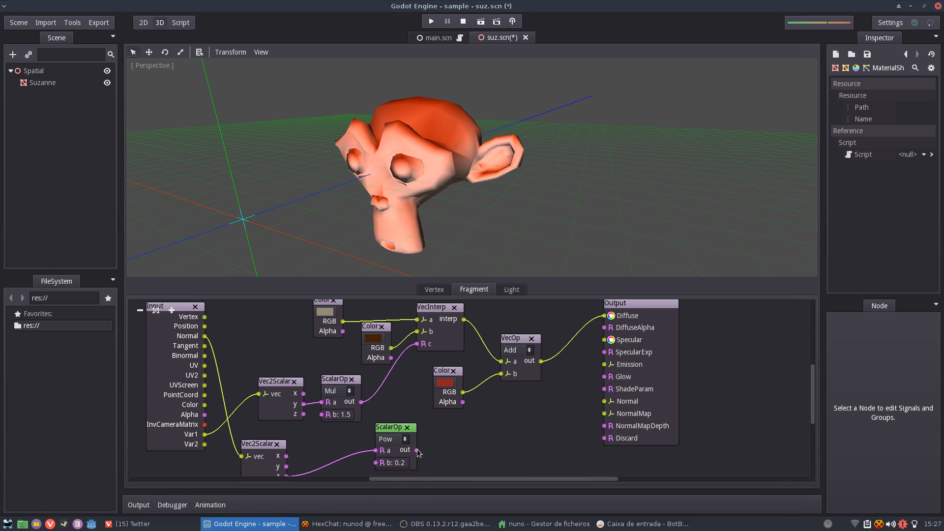
click(402, 463)
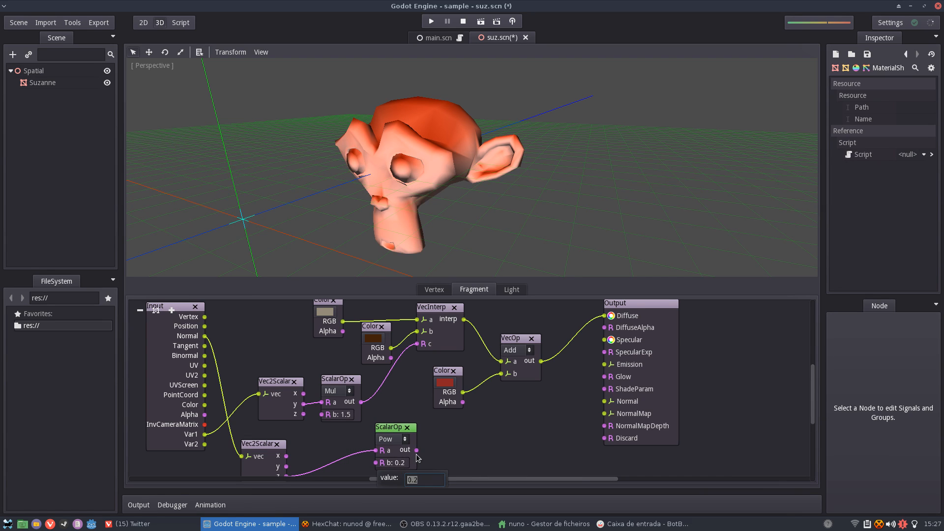
key(Return)
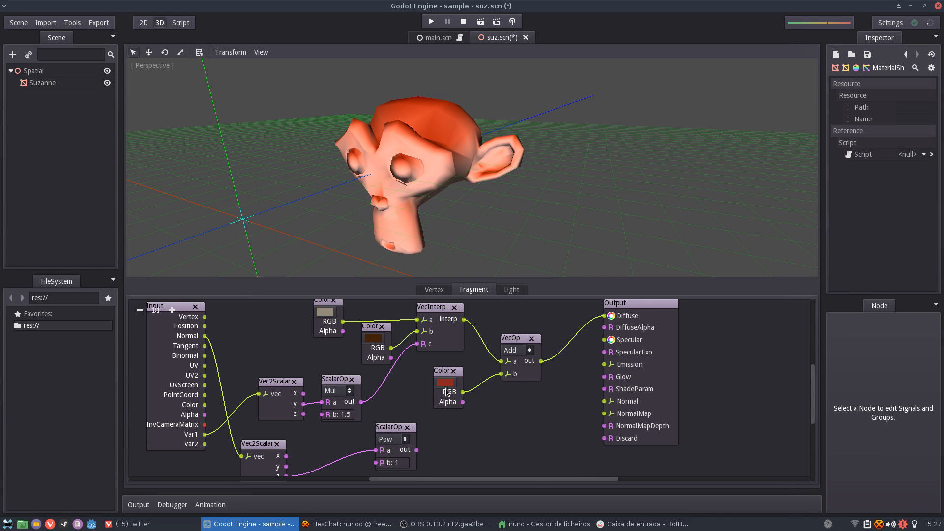
Rearrange the red Color, Pow and lower Vec2Scalar nodes to free space before the VecOp node
drag(444, 374, 423, 378)
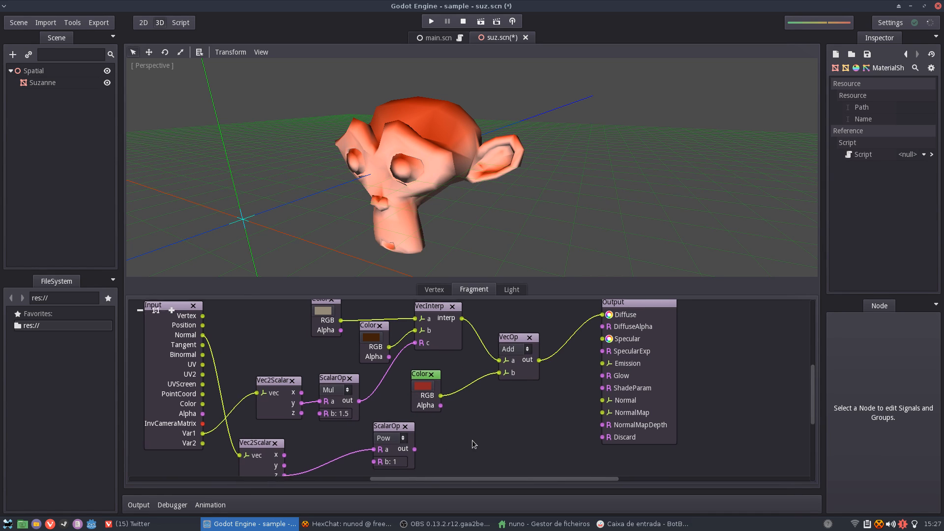
middle_drag(472, 441, 458, 435)
drag(374, 417, 363, 423)
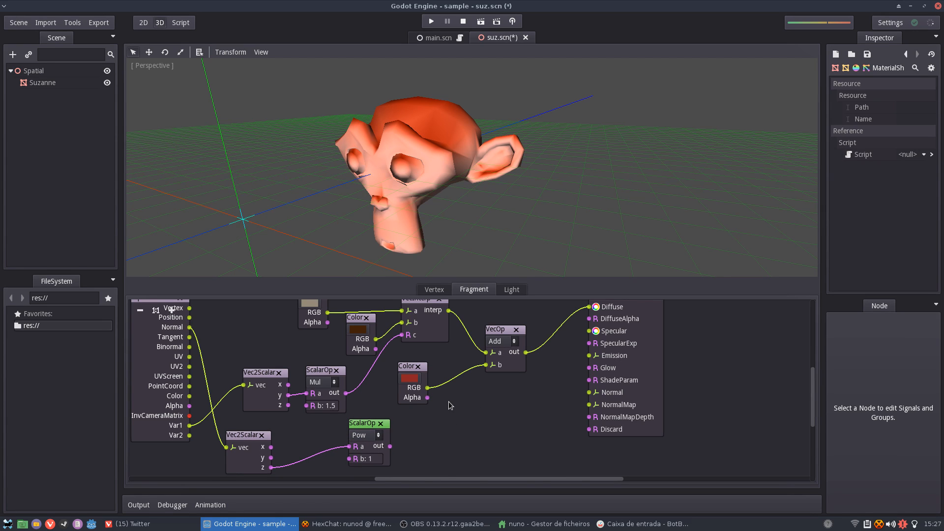
drag(414, 398, 408, 399)
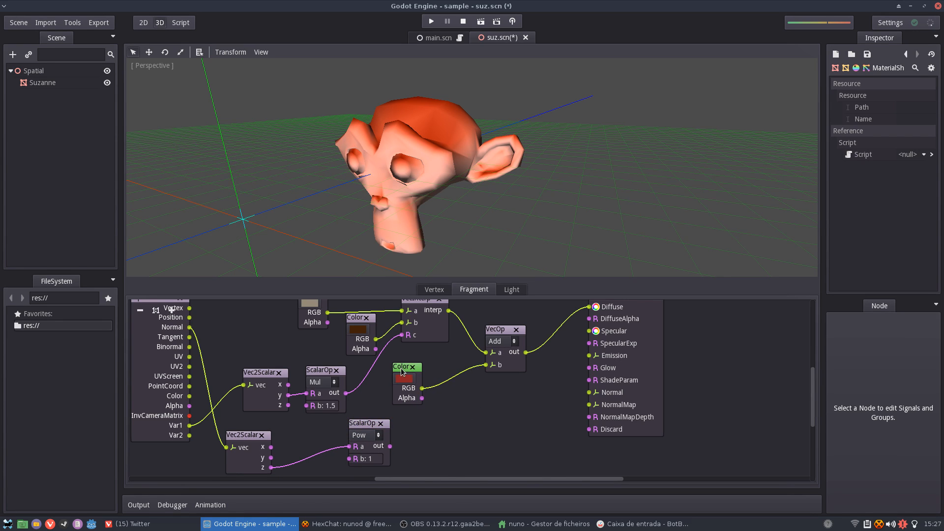
drag(244, 438, 257, 433)
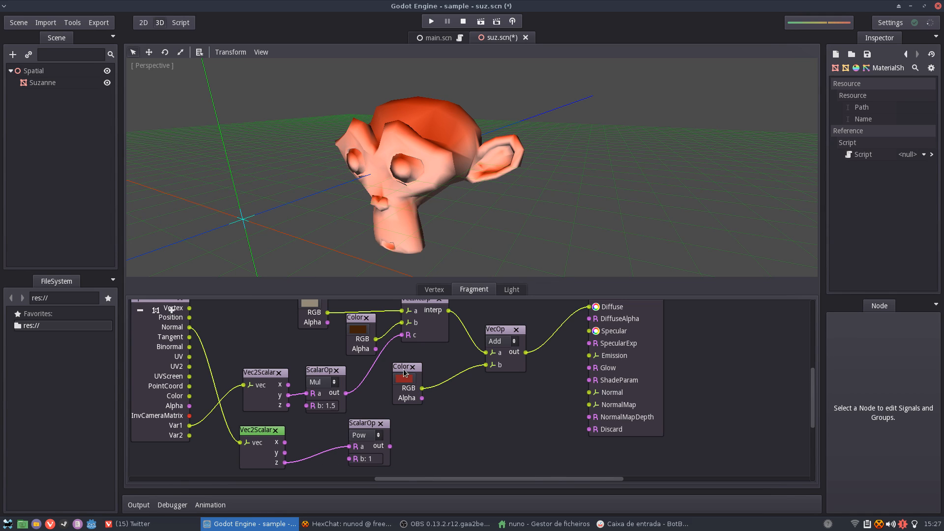
drag(404, 373, 396, 377)
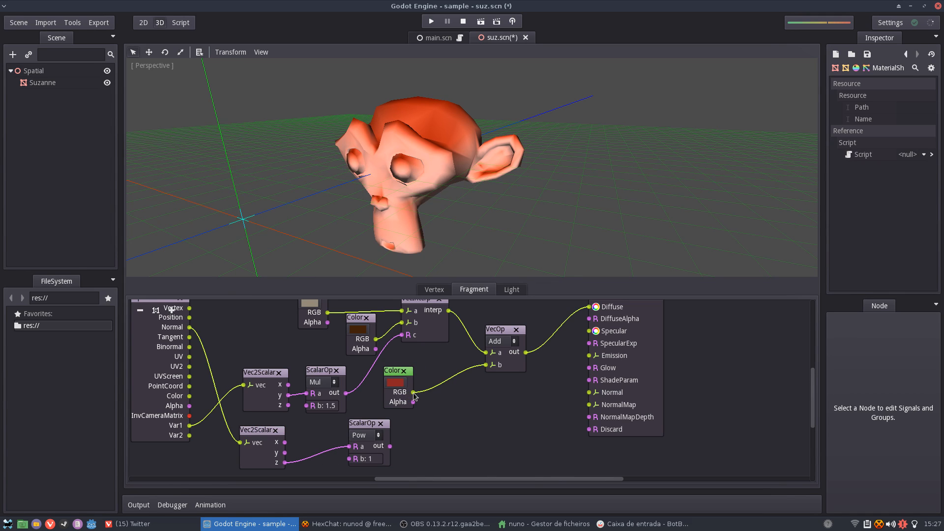
right_click(439, 406)
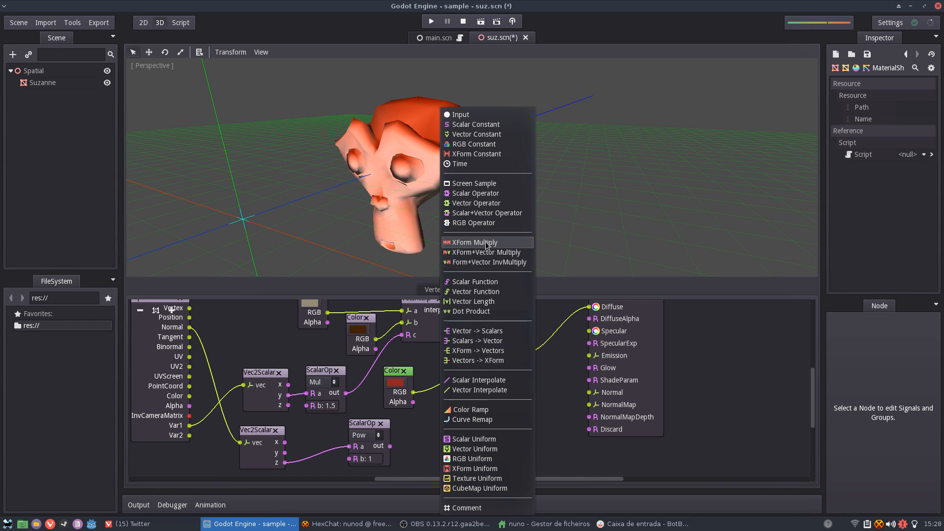
click(489, 203)
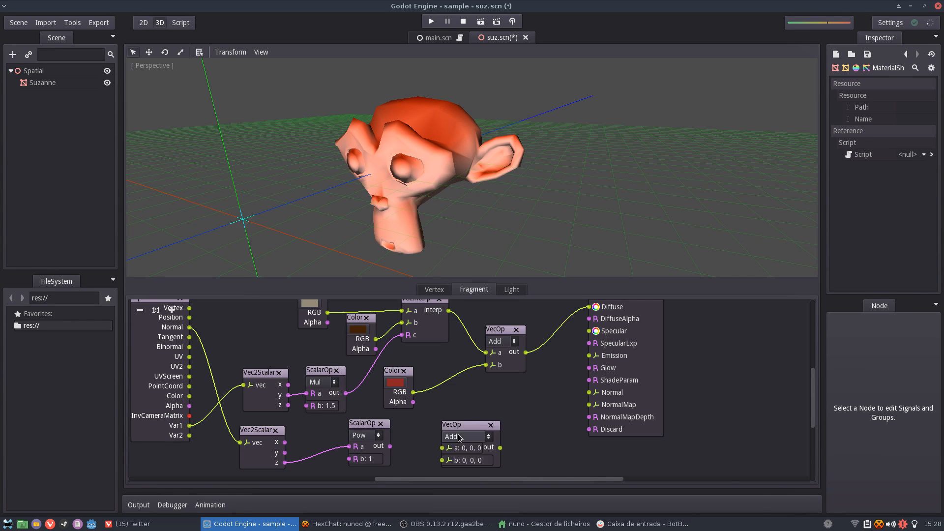
click(495, 429)
click(492, 424)
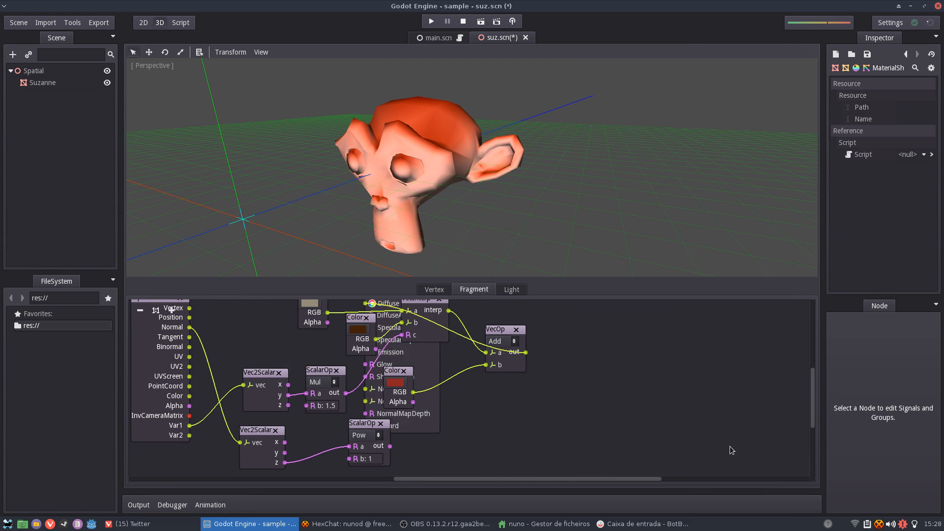
Bring the displaced Output node back to the right of the VecOp node
click(812, 452)
drag(614, 480, 576, 479)
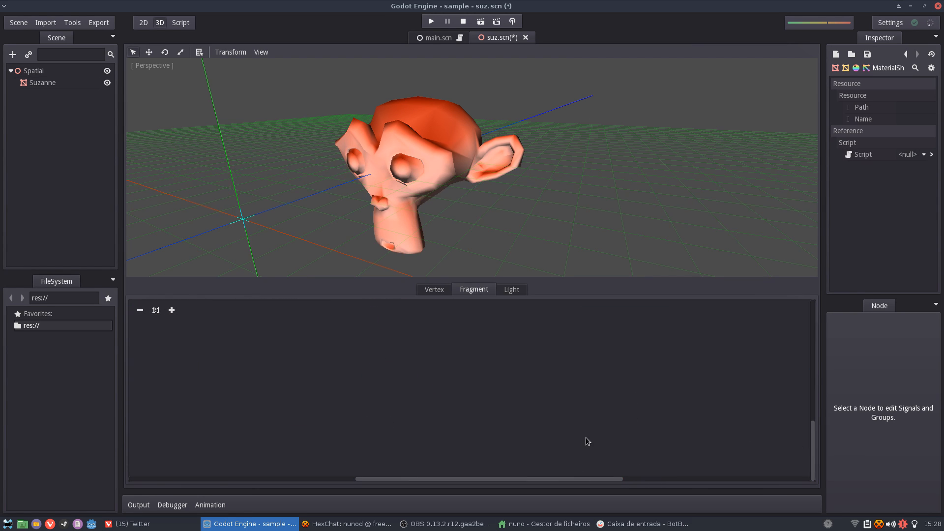
drag(812, 443, 814, 379)
drag(696, 380, 797, 394)
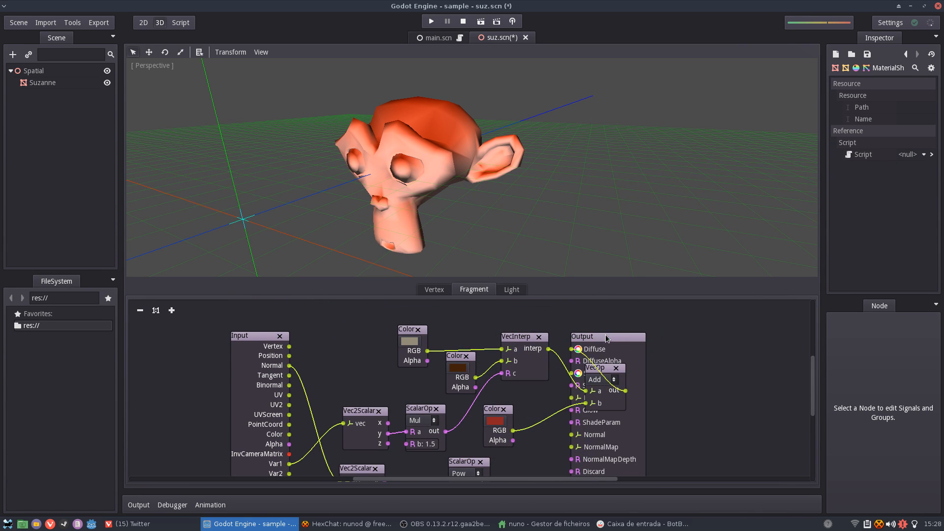
drag(607, 339, 699, 338)
drag(812, 404, 812, 421)
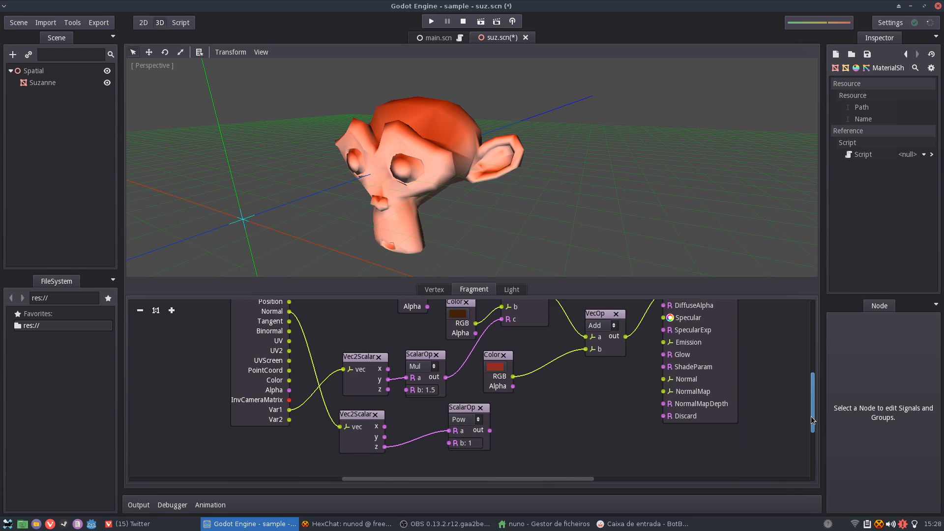
Add a Scalar+Vector Operator multiplying the red Color's RGB by the Pow output, and feed its result into the VecOp's b input
right_click(553, 422)
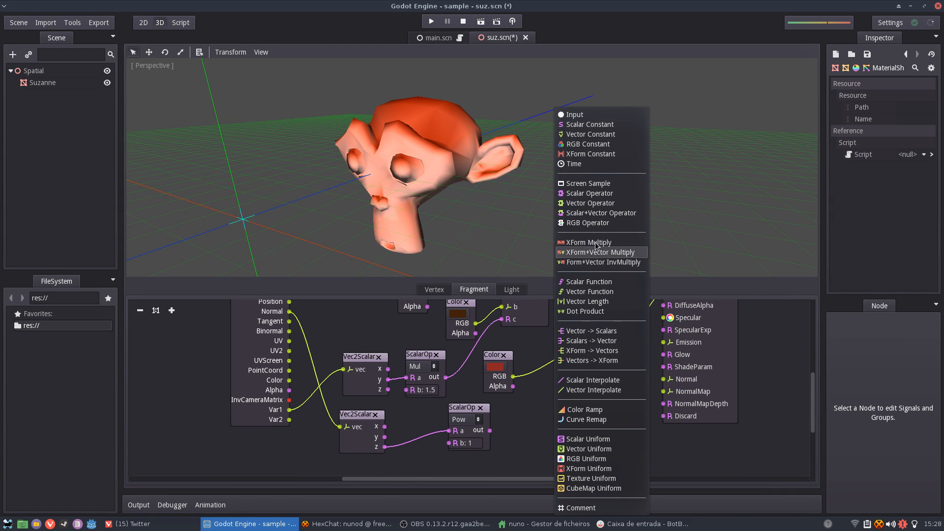
click(595, 213)
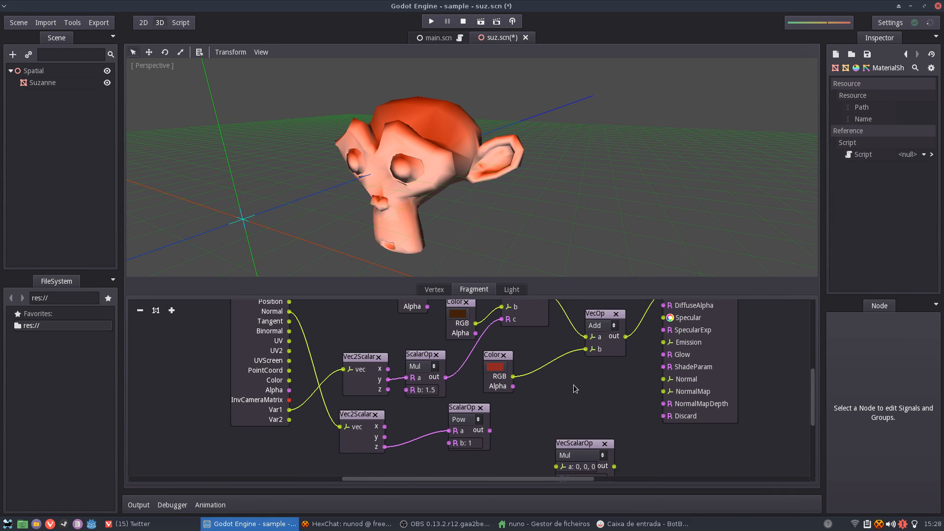
drag(576, 443, 569, 401)
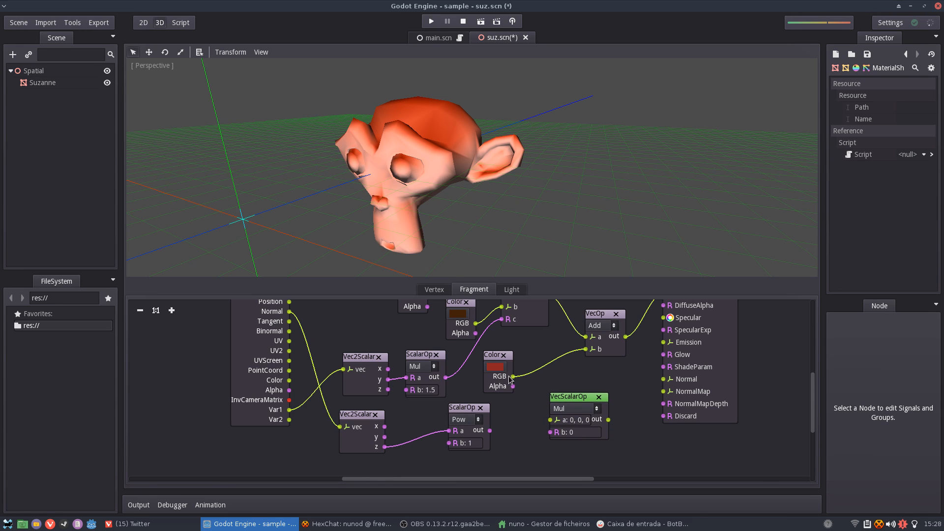
drag(510, 378, 551, 420)
drag(490, 431, 550, 432)
drag(566, 398, 588, 354)
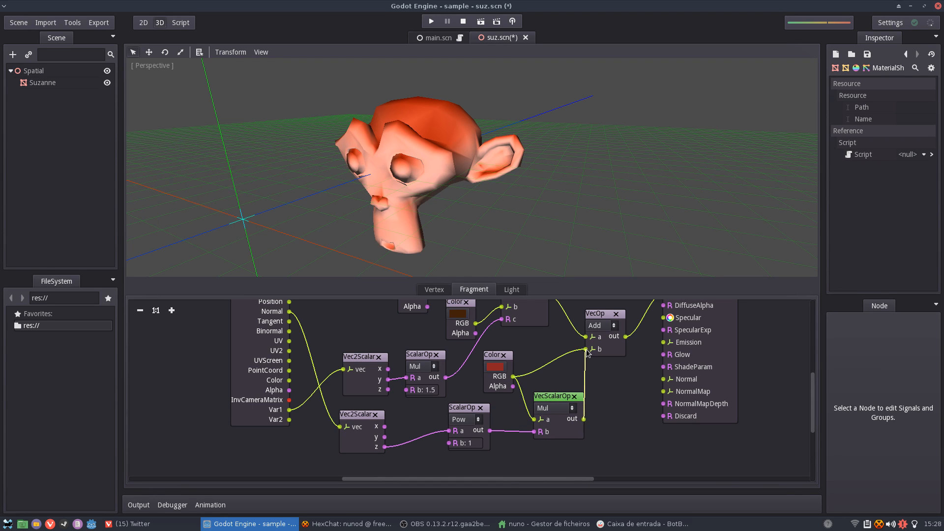
drag(622, 319, 625, 320)
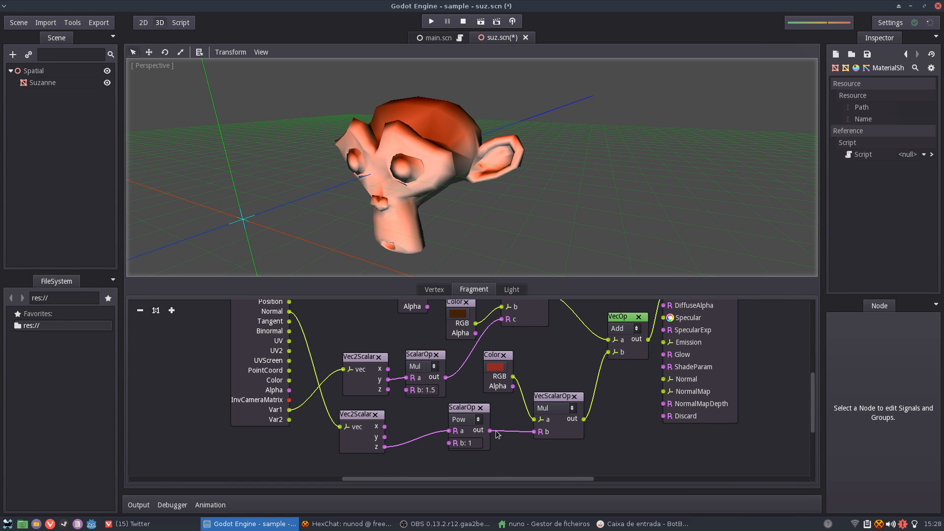
Inspect Suzanne from the side and set the Pow node's b input to 2
middle_drag(372, 167, 358, 174)
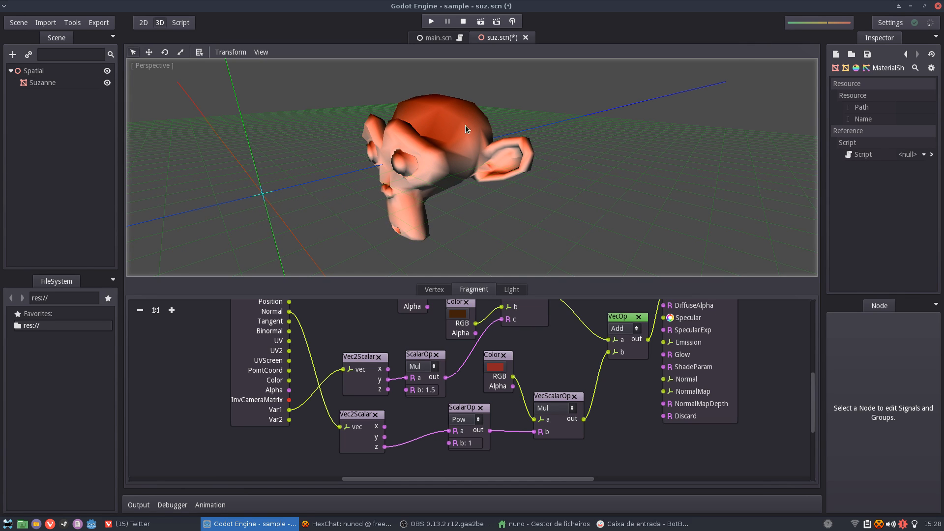
middle_drag(370, 139, 373, 165)
click(482, 443)
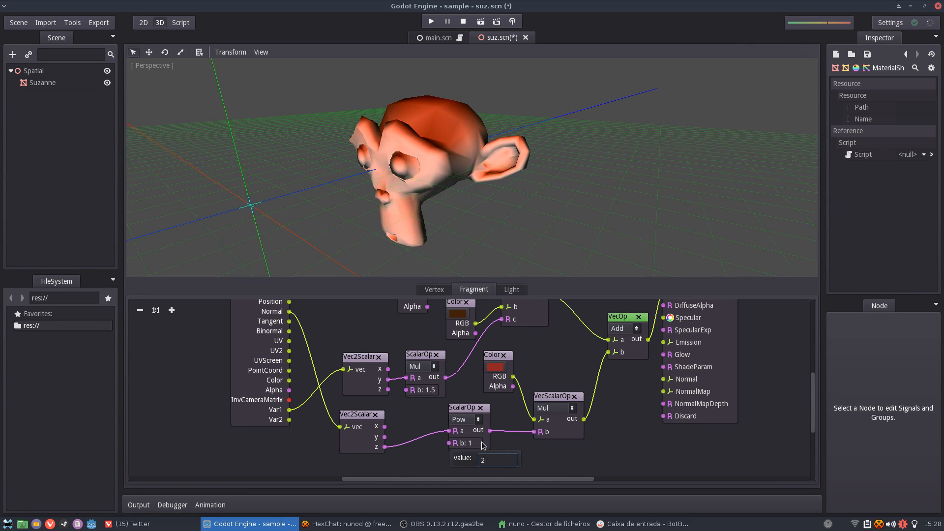
key(Return)
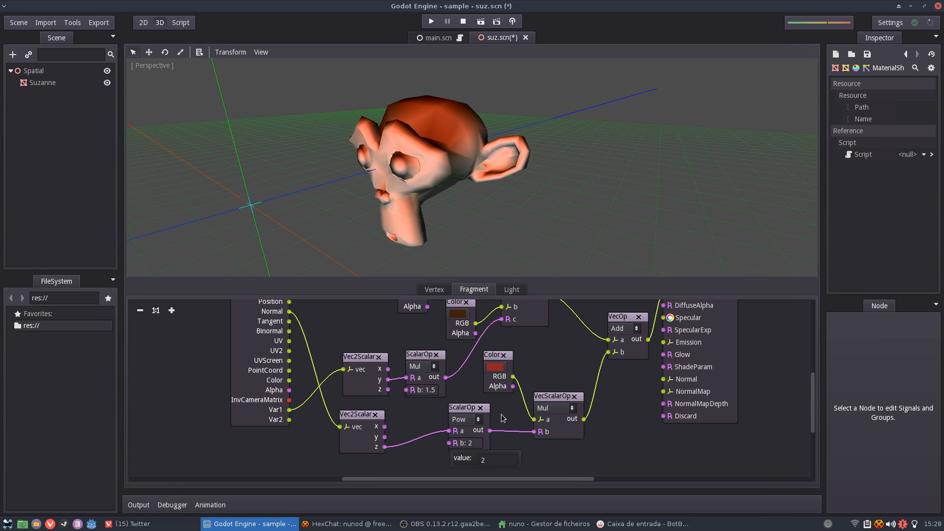
Choose a darker, less saturated red for the red Color node
click(495, 366)
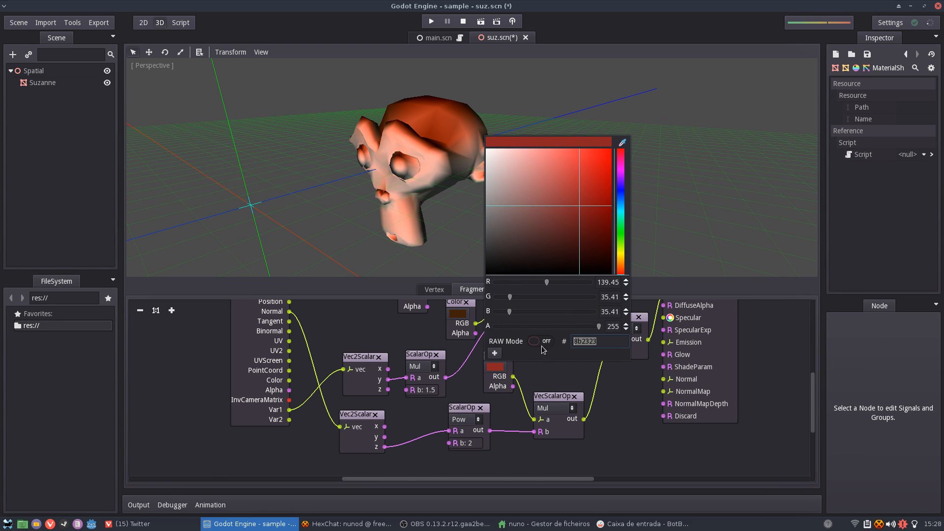
drag(582, 211, 554, 224)
Reopen the shader graph of Suzanne's surface material and close the code editor covering it
click(409, 226)
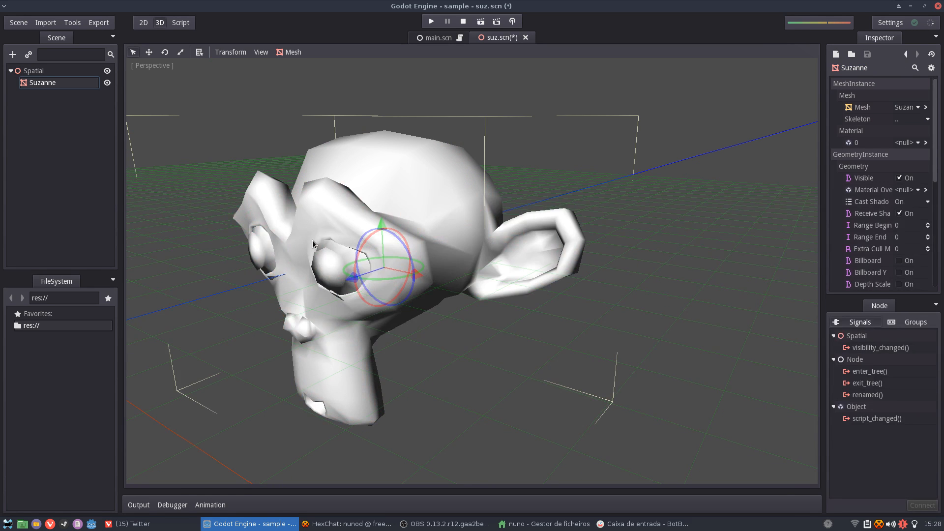
click(926, 107)
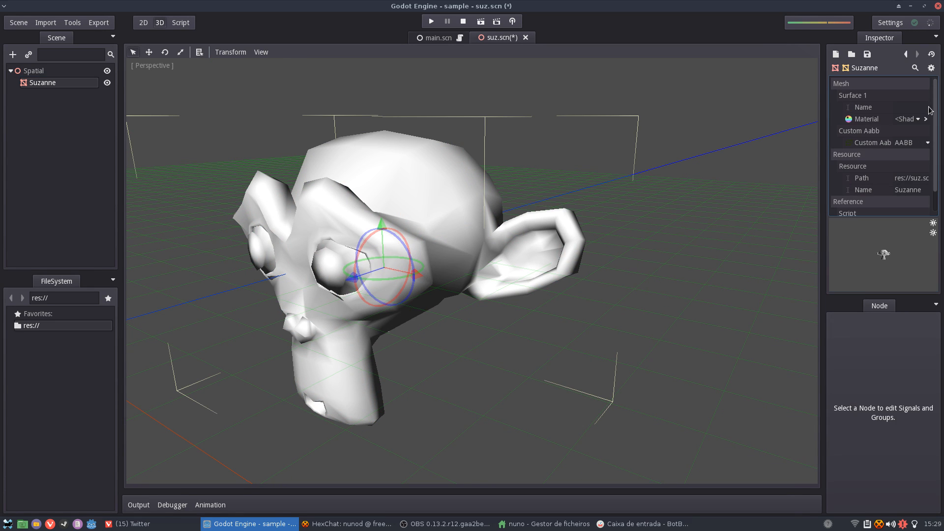
click(929, 118)
click(926, 107)
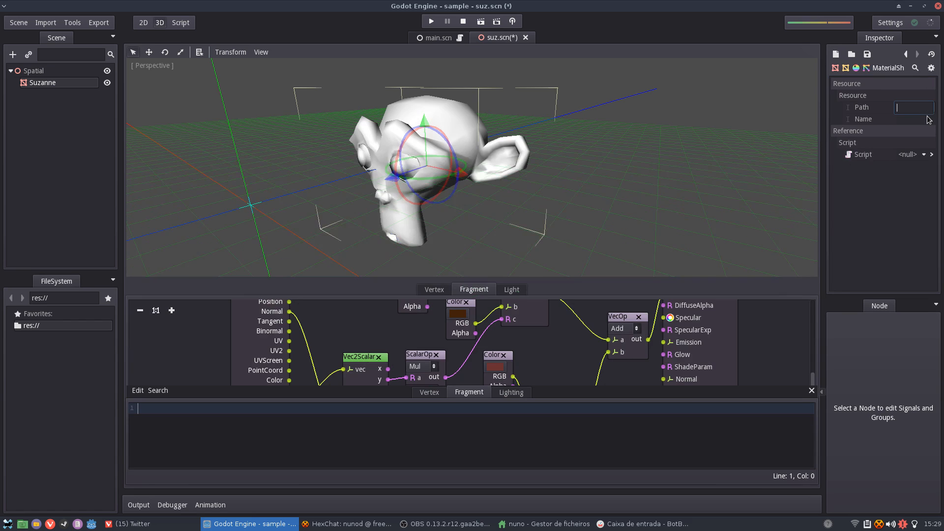
click(811, 390)
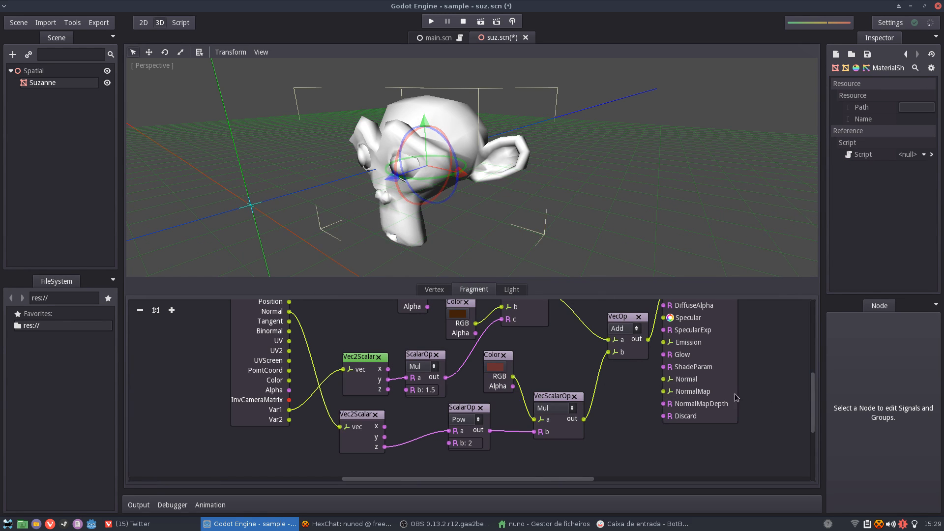
Enlarge the 3D viewport and inspect the shaded Suzanne from the top, back and front
middle_drag(471, 194, 555, 261)
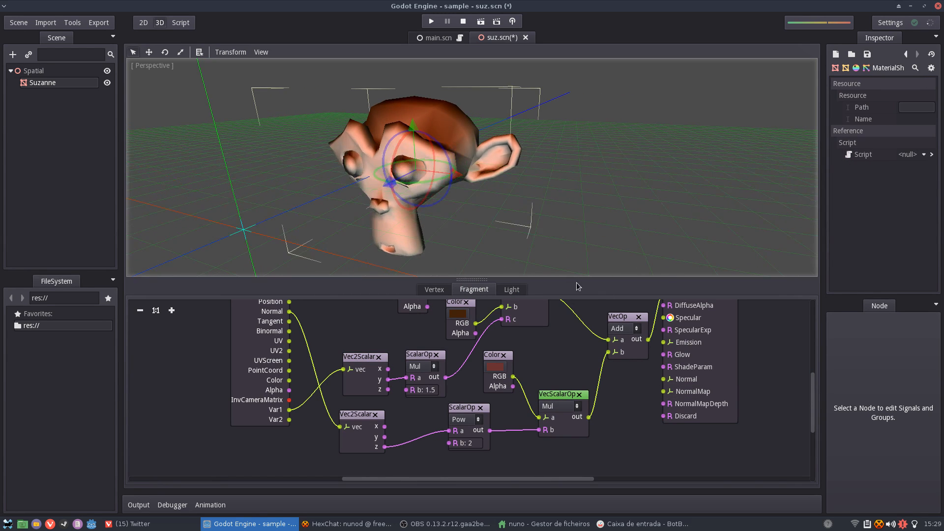
drag(578, 281, 577, 327)
click(620, 228)
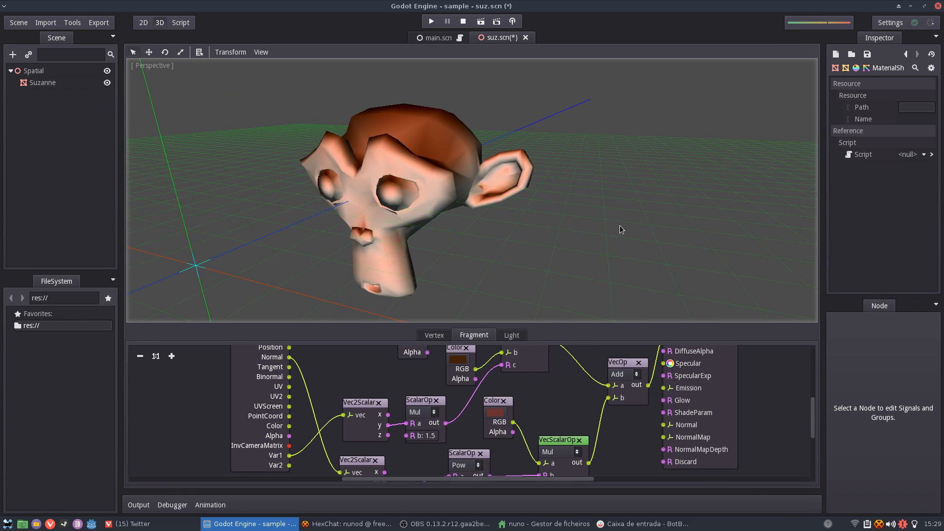
middle_drag(474, 282, 549, 308)
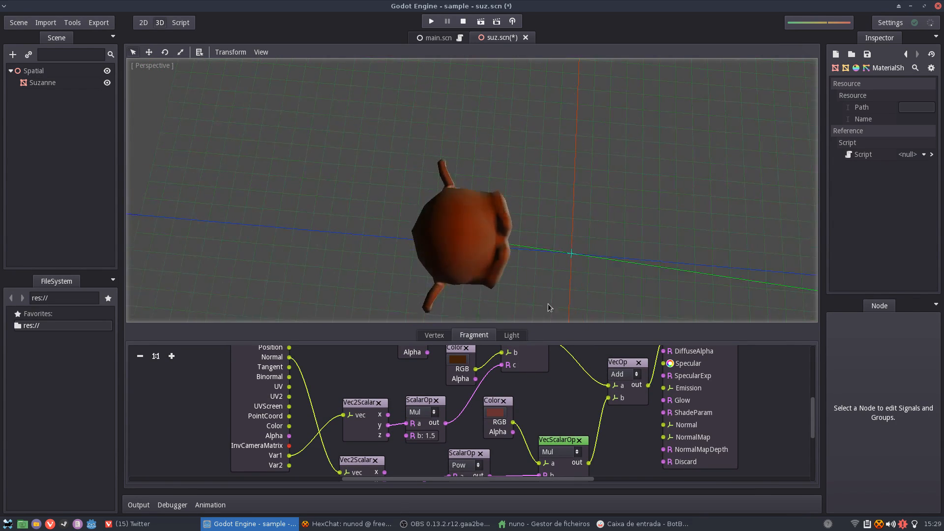
middle_drag(450, 230, 455, 168)
middle_drag(434, 242, 493, 219)
scroll(509, 243, up, 7)
scroll(480, 249, down, 3)
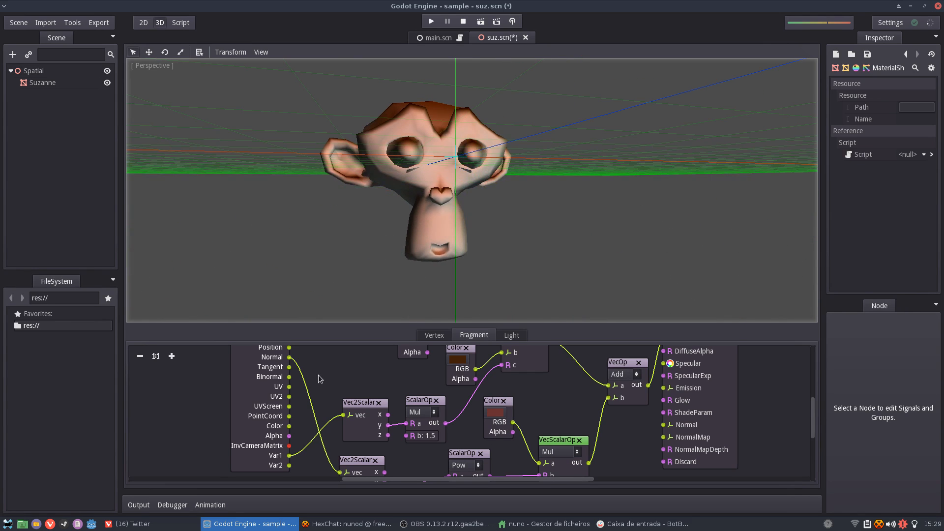
Enlarge the shader graph area and move the Output node further to the right of the VecOp node
drag(393, 327, 391, 268)
middle_drag(349, 302, 305, 341)
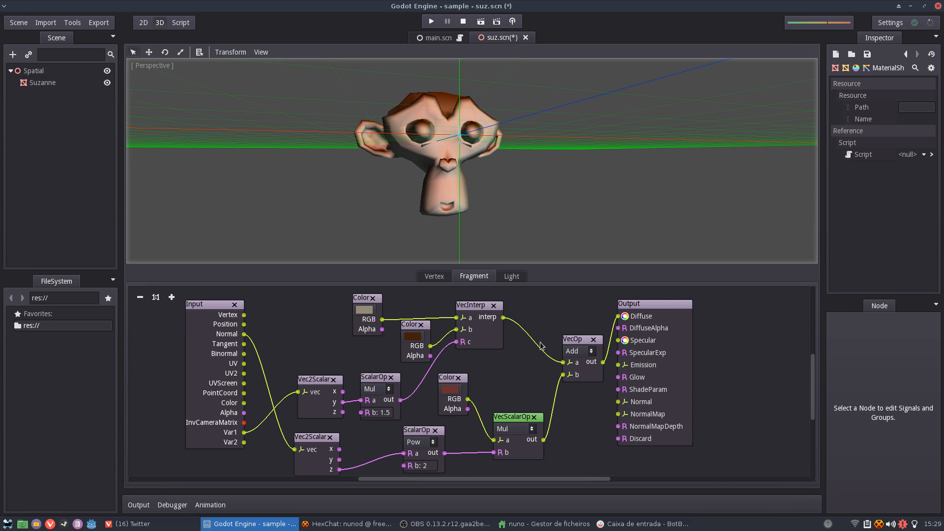
drag(661, 307, 692, 311)
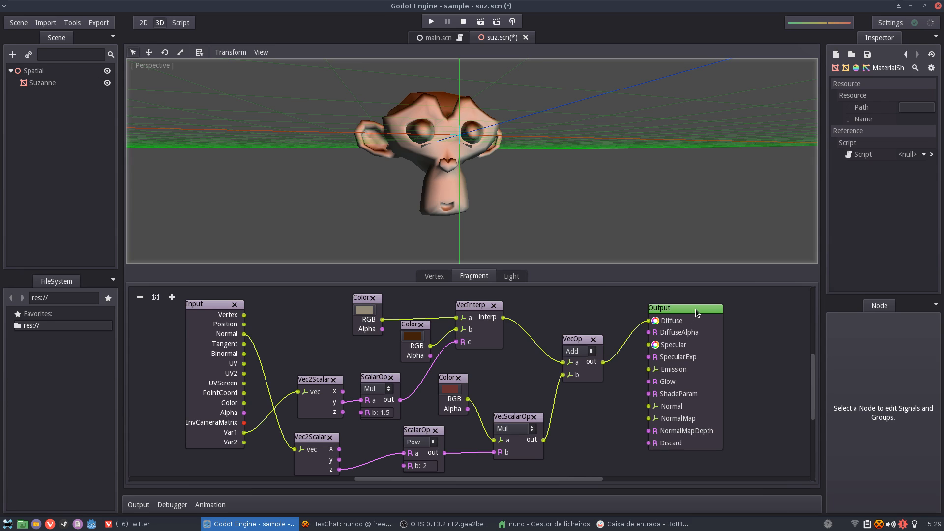
drag(695, 309, 739, 320)
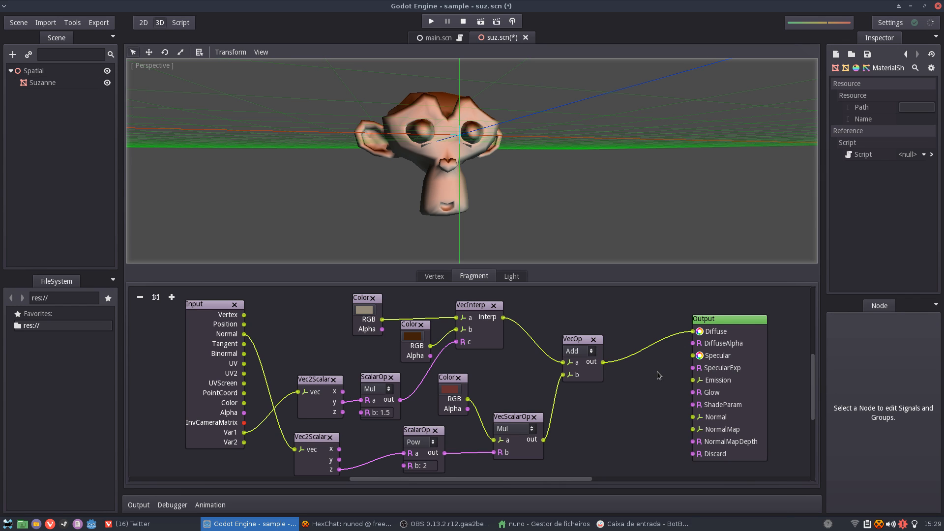
drag(739, 320, 756, 320)
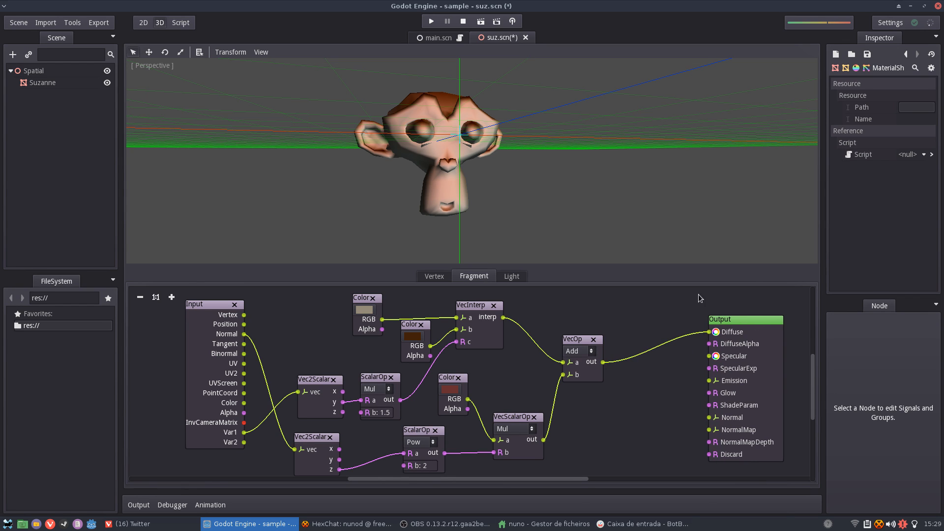
drag(668, 267, 654, 259)
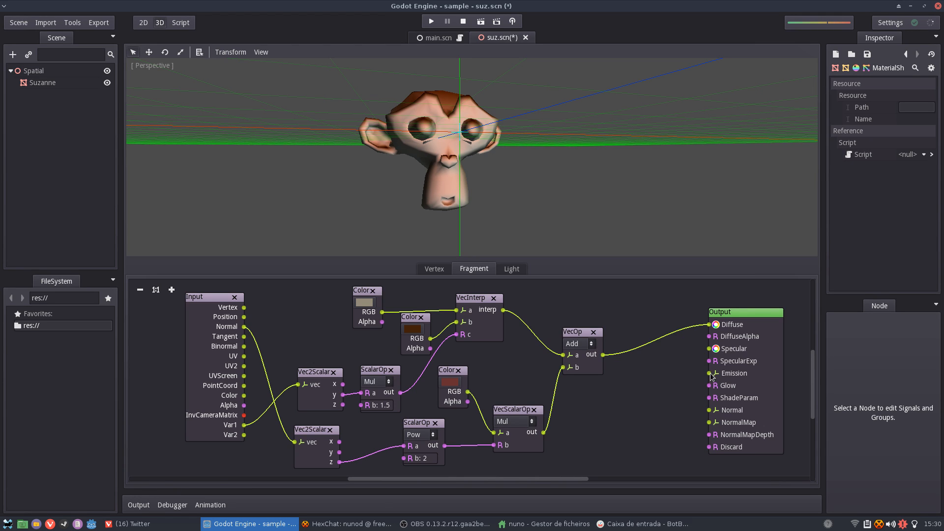
Add a Scalar Constant with value 1, connect it to the Output node's Glow input, and check Suzanne from the side
drag(709, 374, 682, 394)
drag(682, 394, 672, 396)
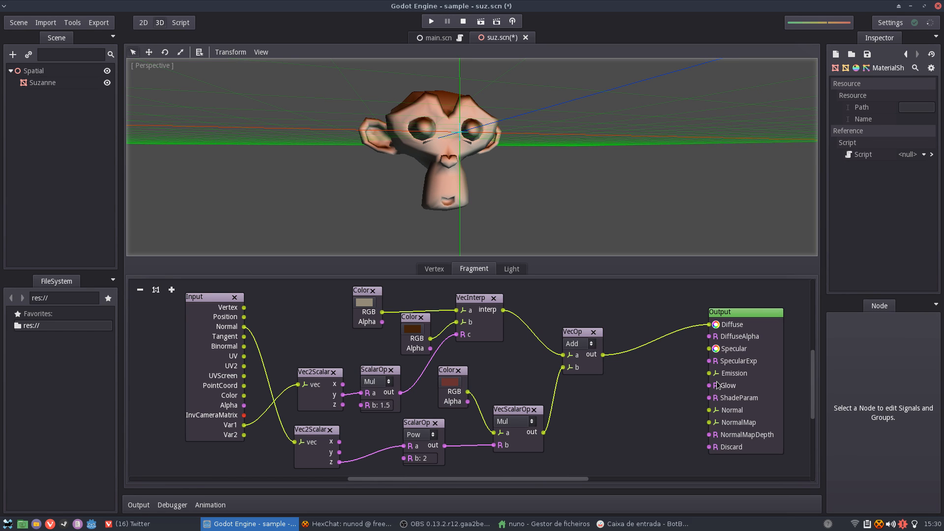
right_click(632, 425)
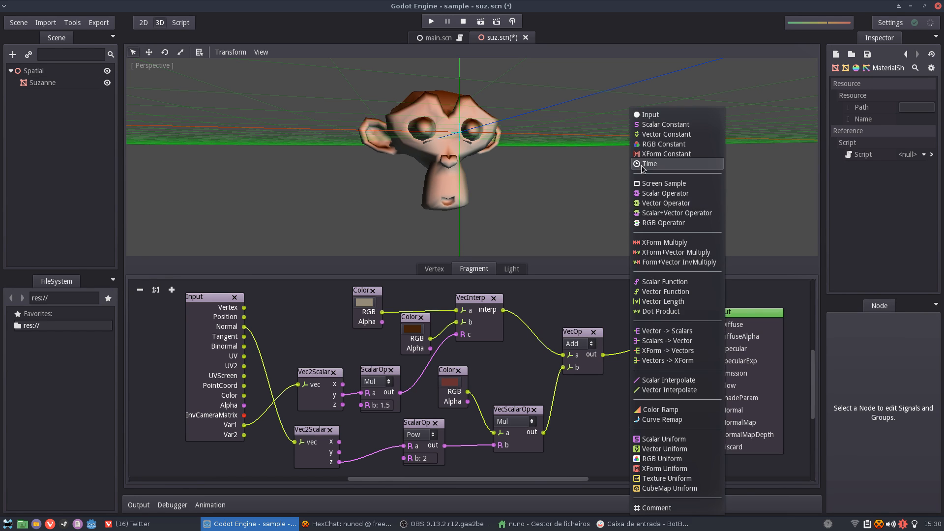
click(659, 124)
drag(644, 446, 708, 386)
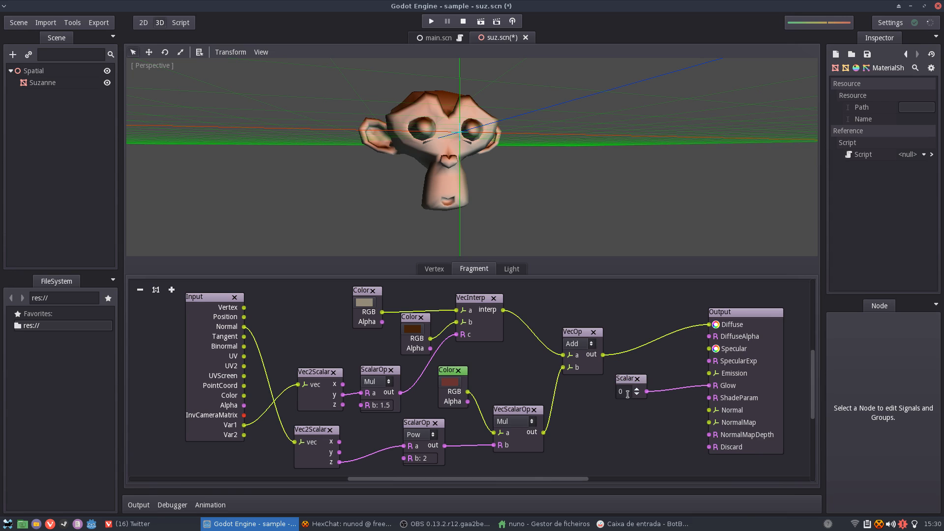
click(629, 393)
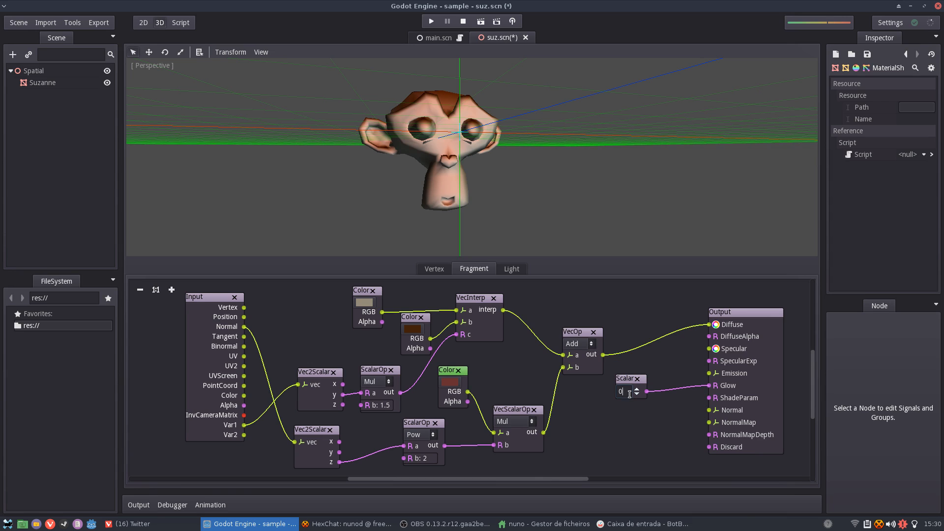
click(593, 417)
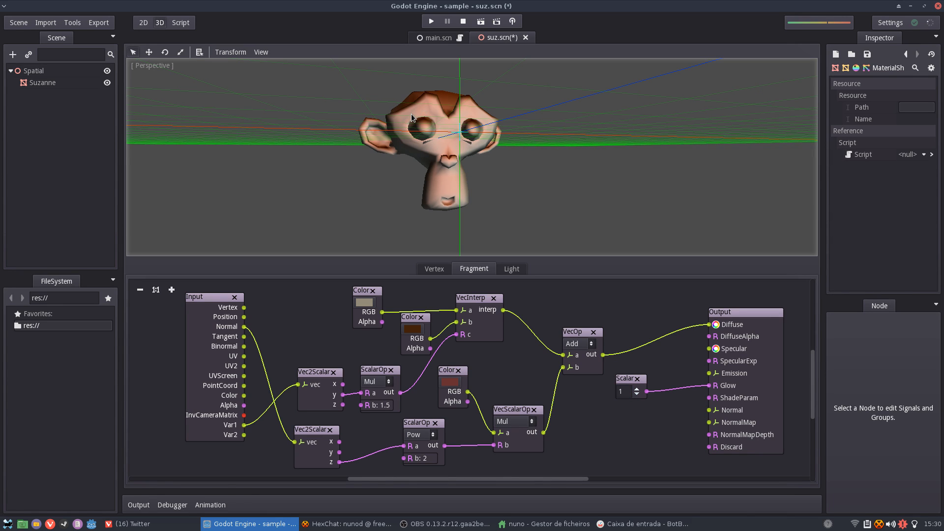
middle_drag(412, 117, 322, 104)
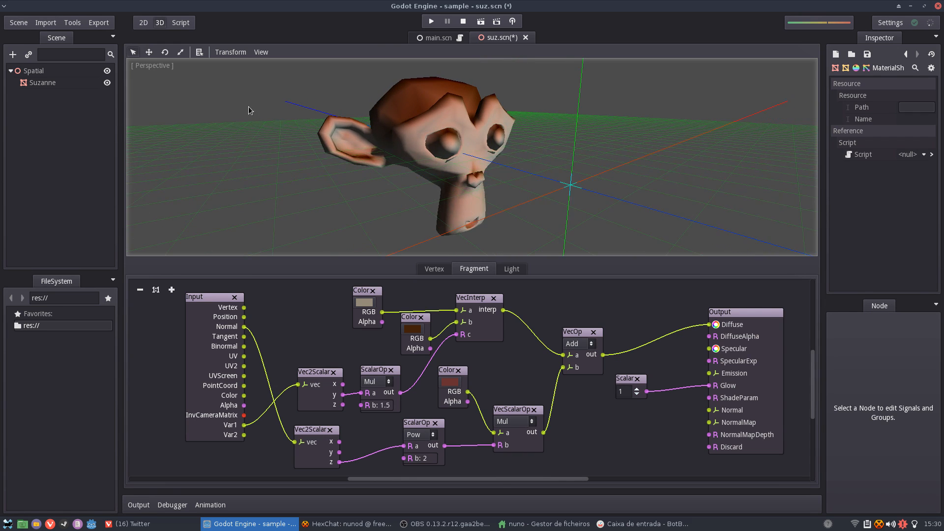
Add a WorldEnvironment node as a child of the Spatial root node
click(34, 73)
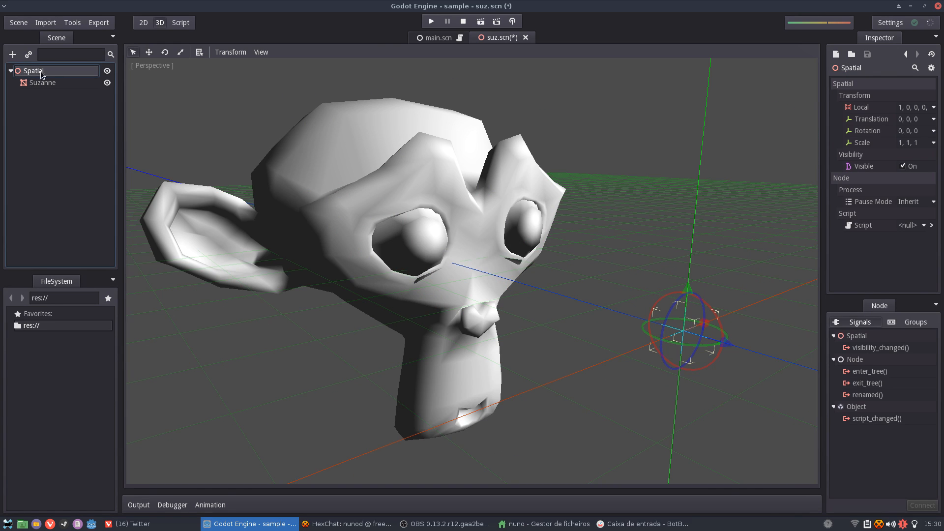
click(13, 58)
text(world)
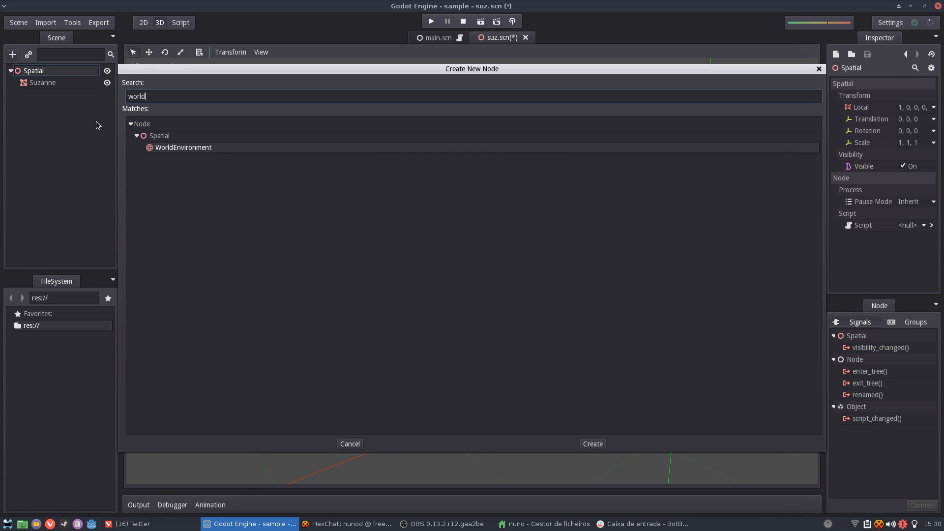
key(Return)
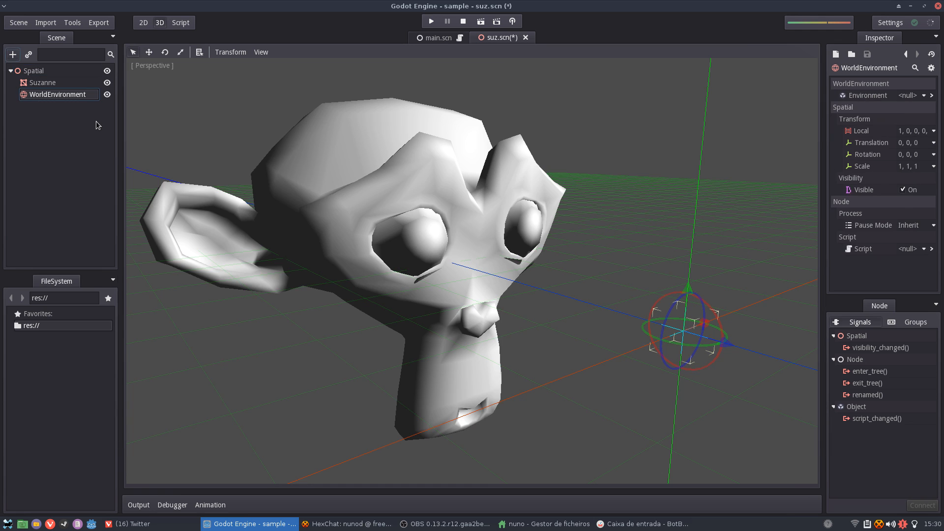
Give the WorldEnvironment node a new Environment with FXAA and Glow enabled, and save the scene
click(922, 96)
click(927, 105)
click(931, 96)
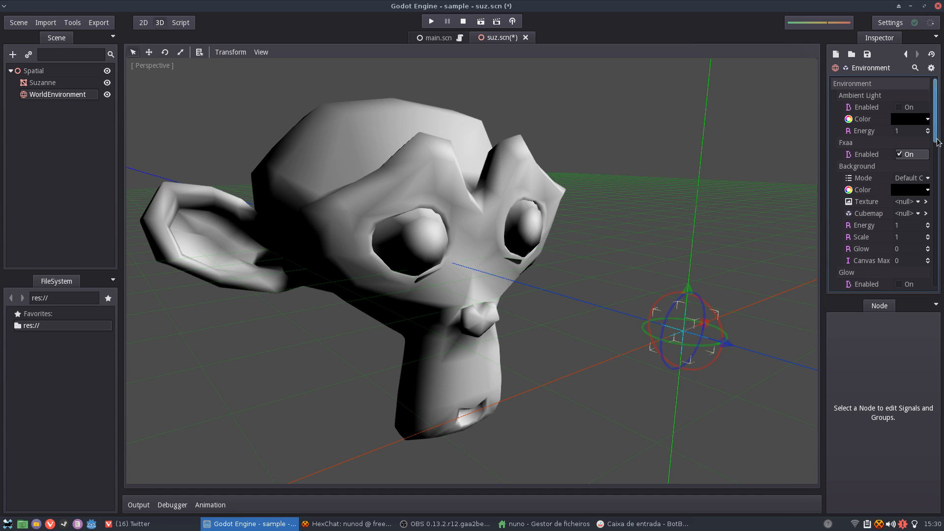
scroll(907, 153, down, 5)
click(900, 138)
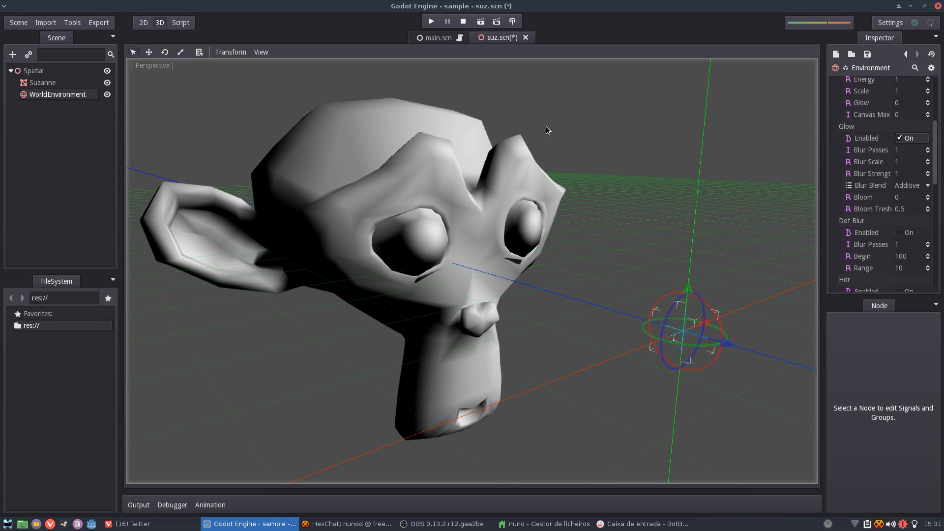
key(ctrl+s)
Reopen the shader graph of Suzanne's material and nudge the VecOp node slightly to refresh the shader
click(474, 214)
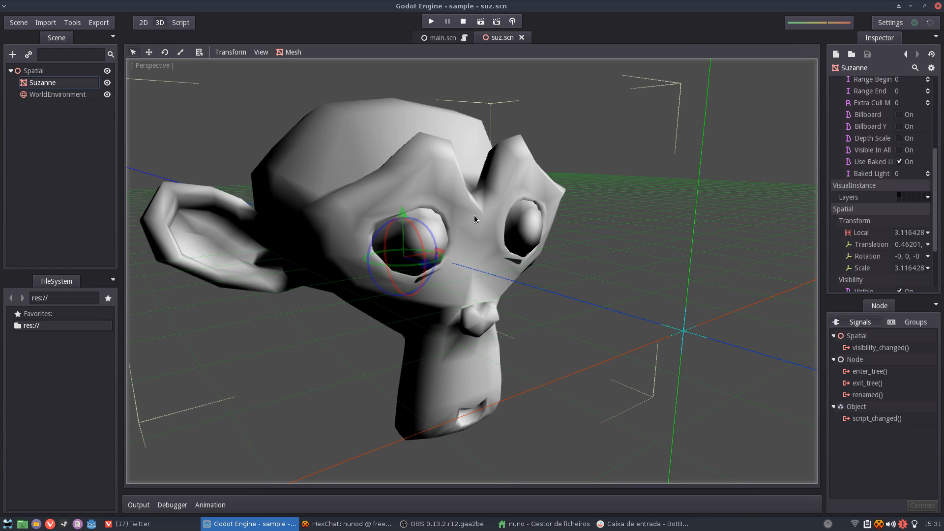
scroll(925, 138, up, 6)
click(926, 107)
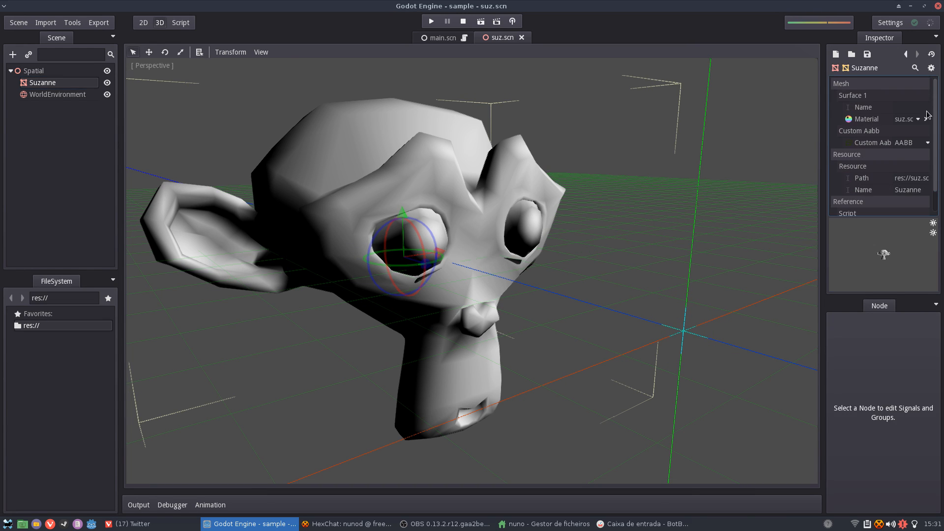
click(926, 118)
click(926, 107)
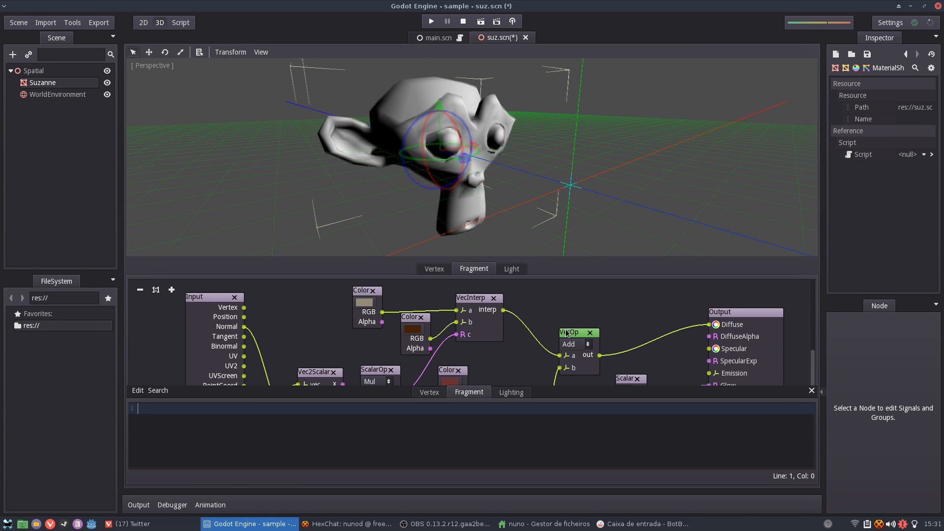
drag(572, 331, 566, 330)
middle_drag(529, 201, 478, 201)
Set the Scalar constant feeding the Glow input to 0.2
middle_drag(648, 353, 596, 309)
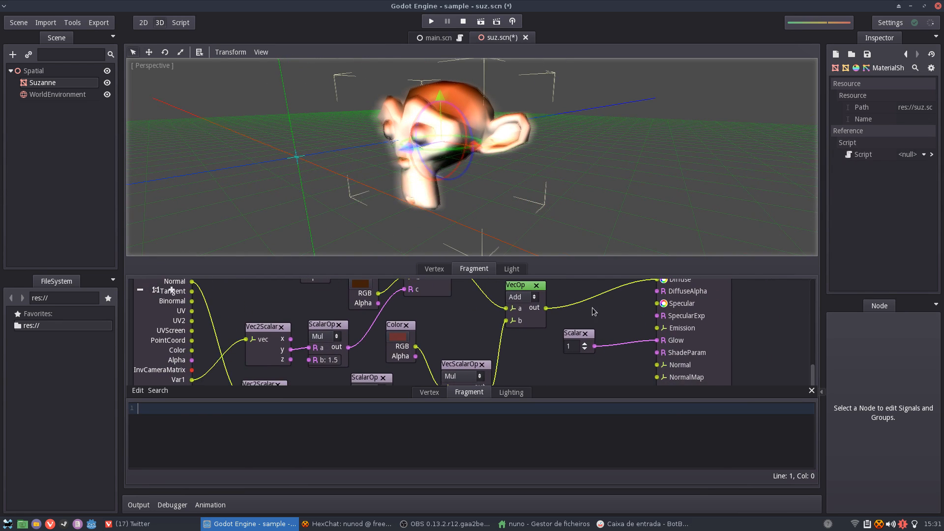
drag(580, 350, 532, 346)
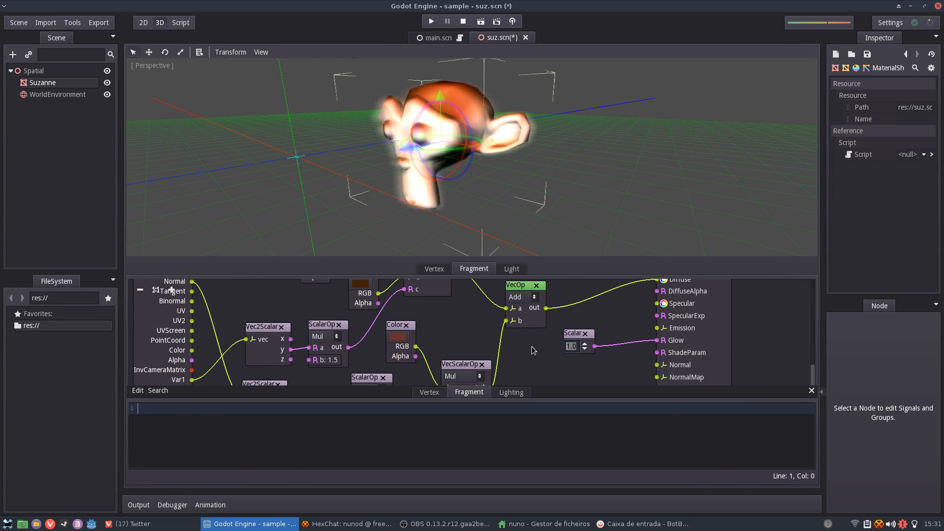
text(0.2)
key(Return)
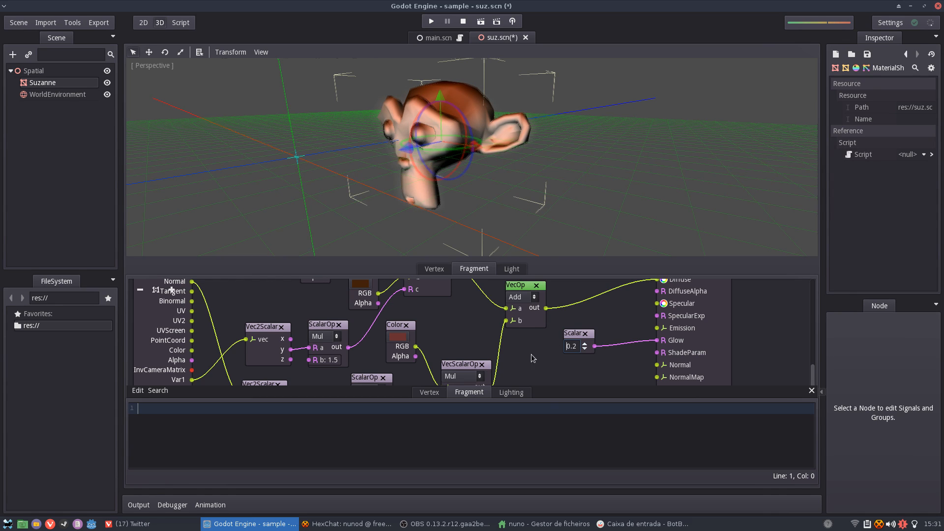
Close the code editor and replace the Scalar node with a Time node connected to the Output node's Glow input
click(811, 391)
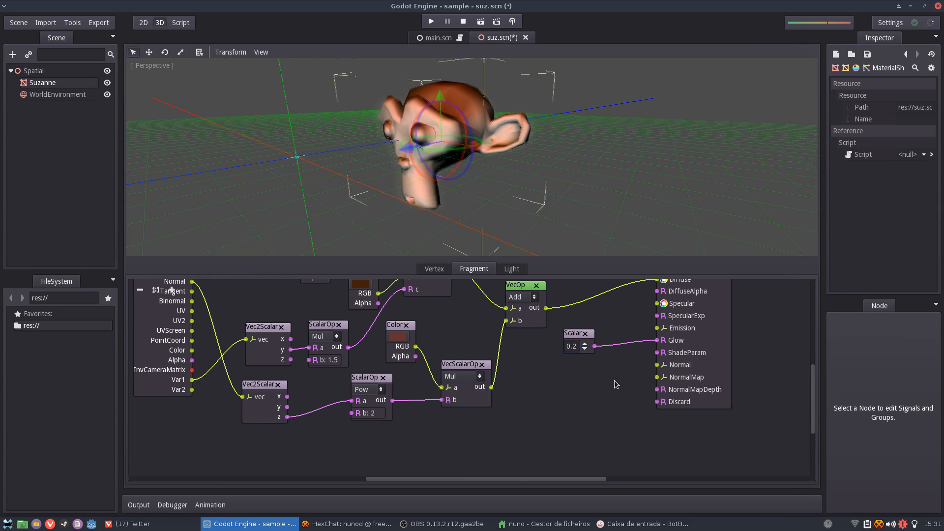
click(585, 334)
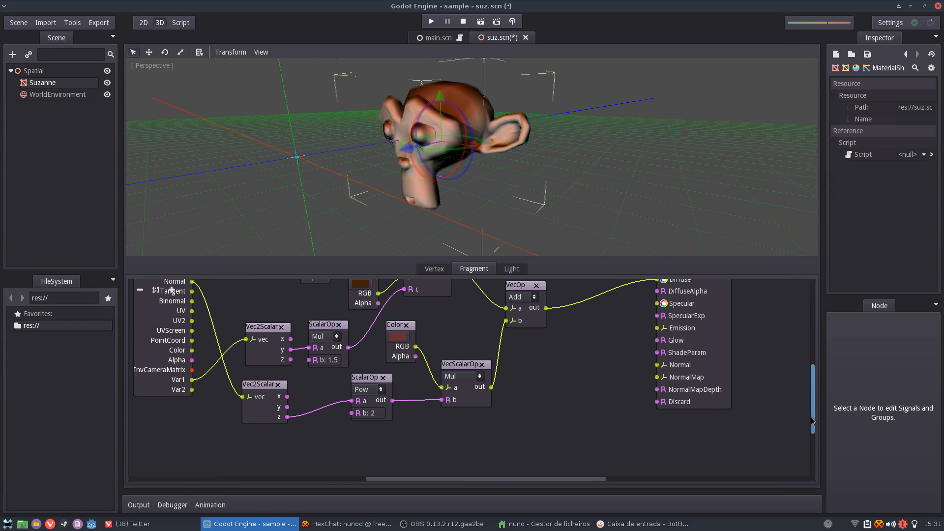
drag(812, 418, 811, 416)
drag(602, 479, 635, 481)
right_click(496, 403)
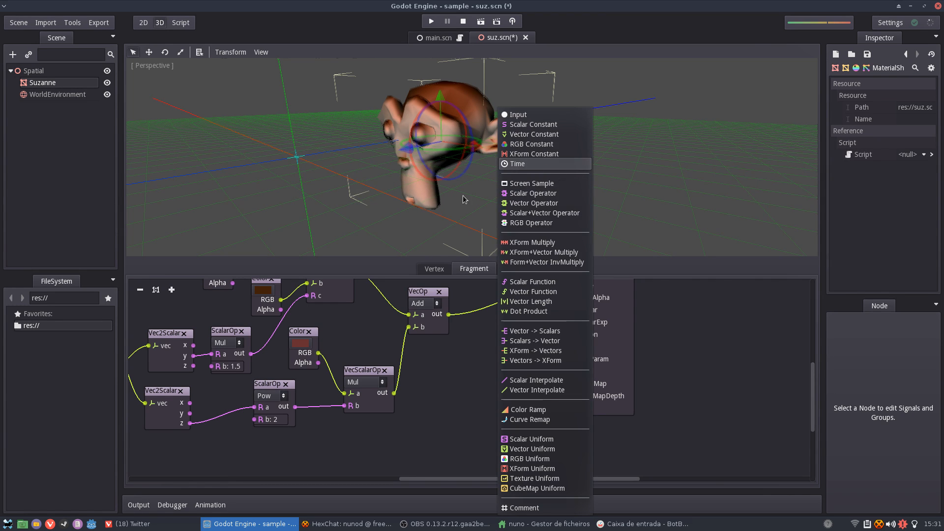
click(543, 165)
drag(507, 426, 469, 391)
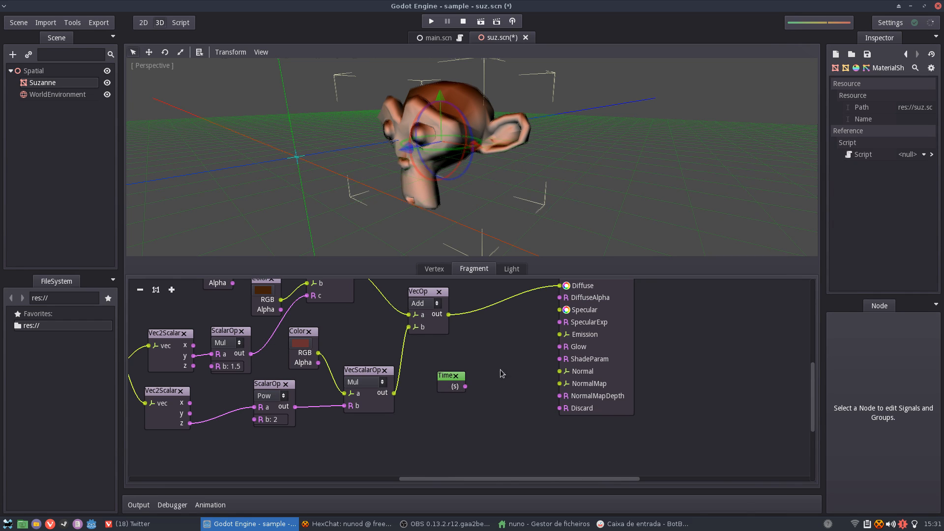
drag(465, 390, 560, 347)
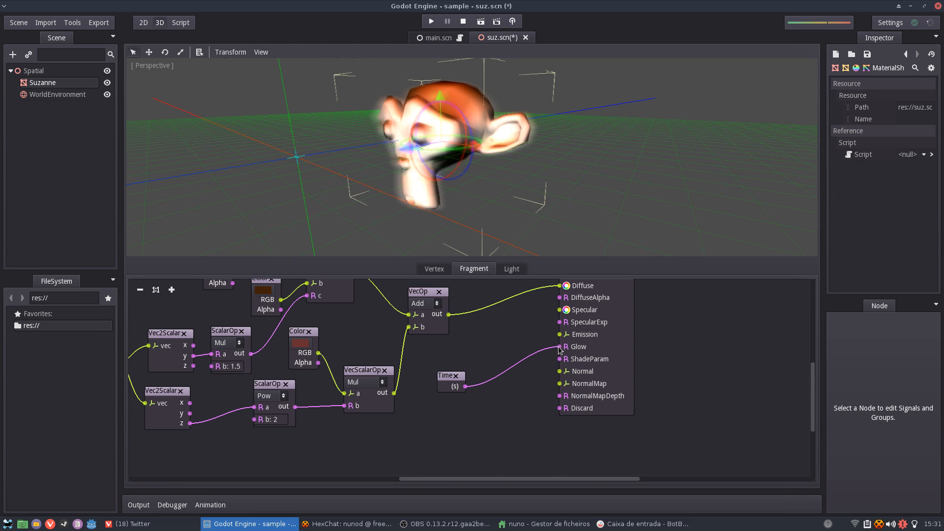
Disconnect the Time node from the Output node's Glow input and move the Output node farther right to make room between them
drag(559, 346, 554, 351)
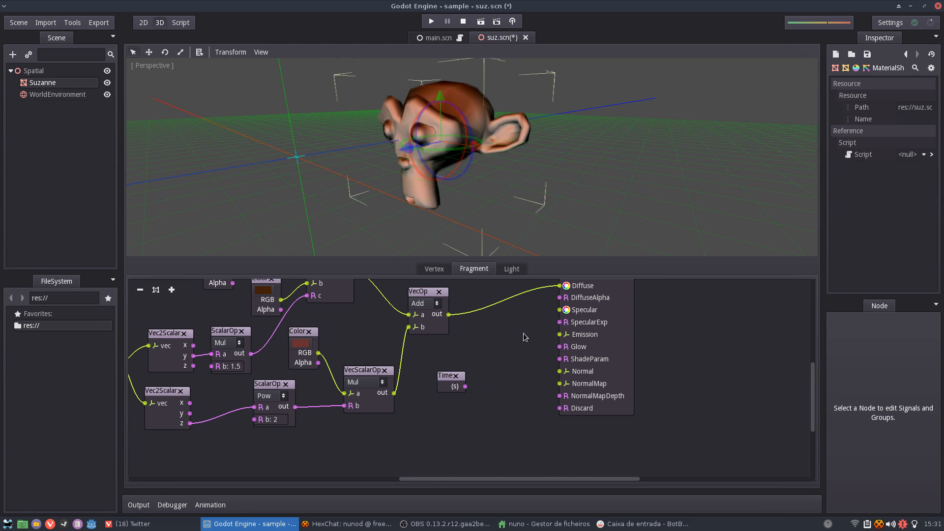
middle_drag(523, 337, 519, 367)
drag(600, 298, 719, 290)
middle_drag(527, 418, 490, 388)
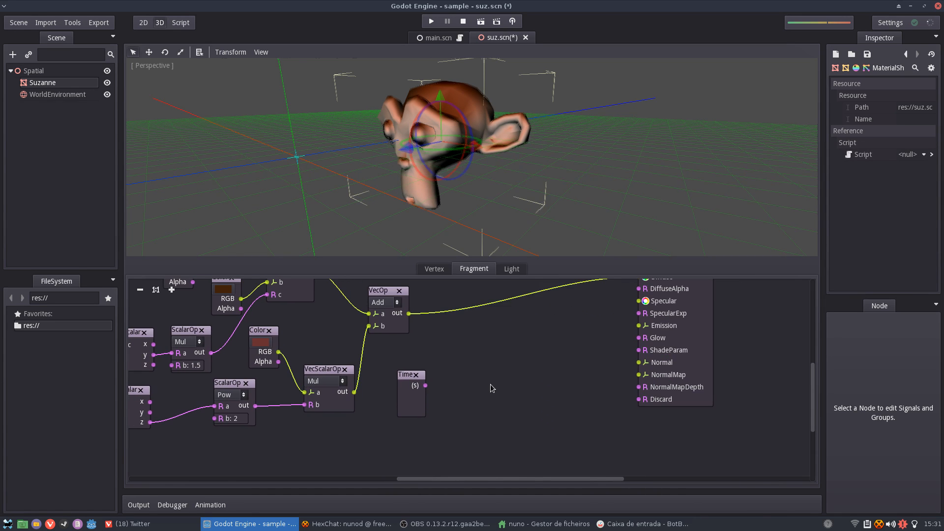
Add a Scalar Function node set to Sin and wire it between the Time node and the Output node's Glow input
right_click(492, 389)
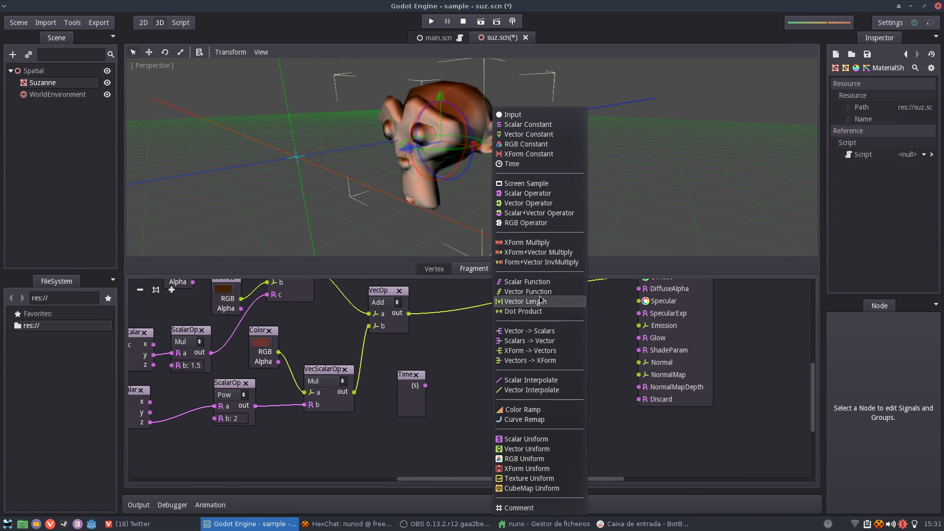
click(519, 281)
drag(509, 404, 492, 360)
click(491, 372)
click(495, 321)
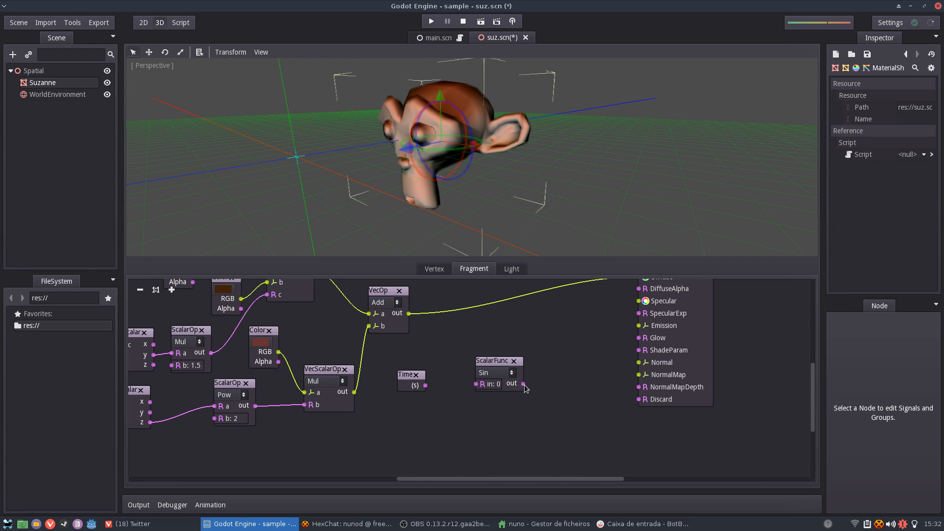
drag(523, 384, 602, 349)
drag(522, 387, 639, 337)
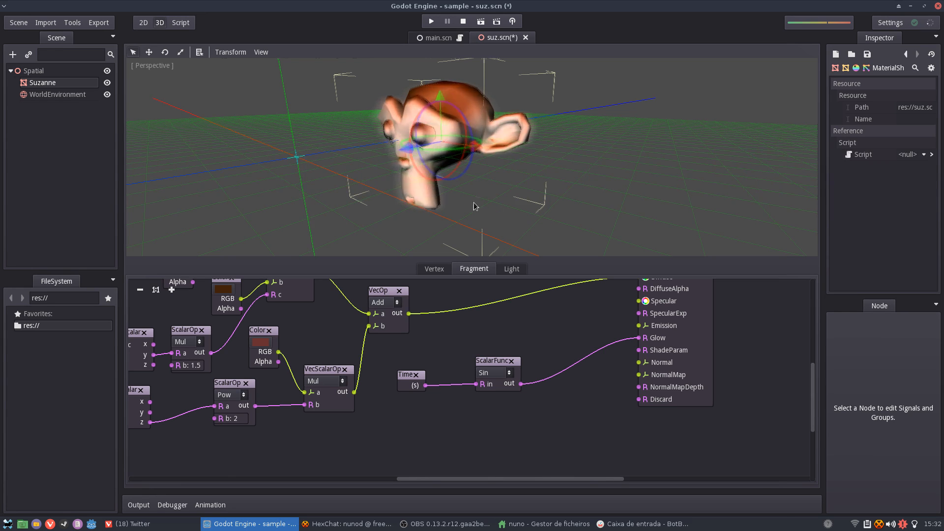
Move the Sin ScalarFunc node closer to the Time node
drag(500, 369, 477, 371)
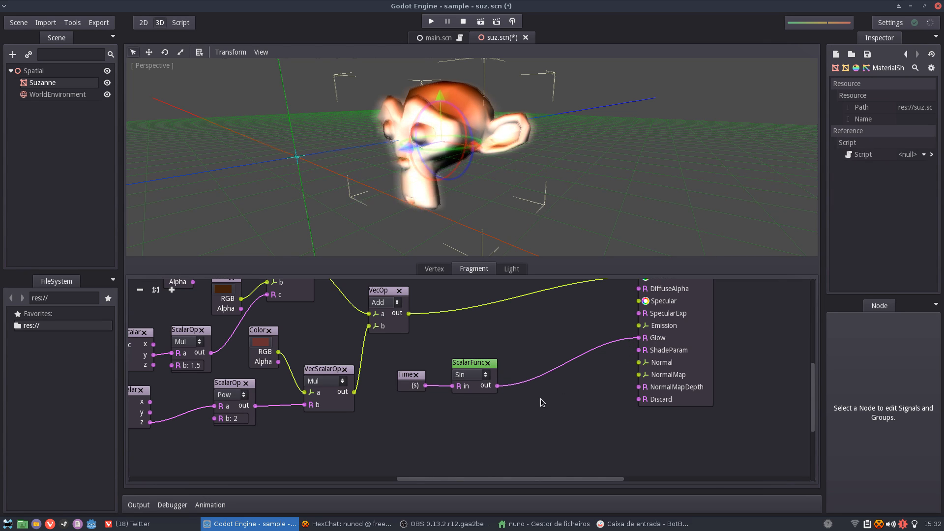
drag(489, 382, 481, 383)
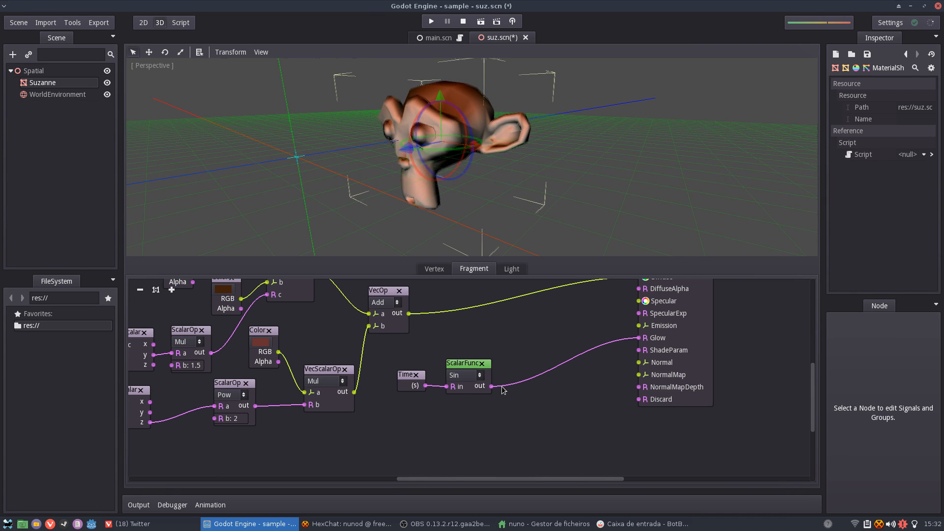
drag(470, 377, 469, 378)
Add a second Scalar Function node set to Abs and wire it between the Sin node and the Output node's Glow input
right_click(531, 355)
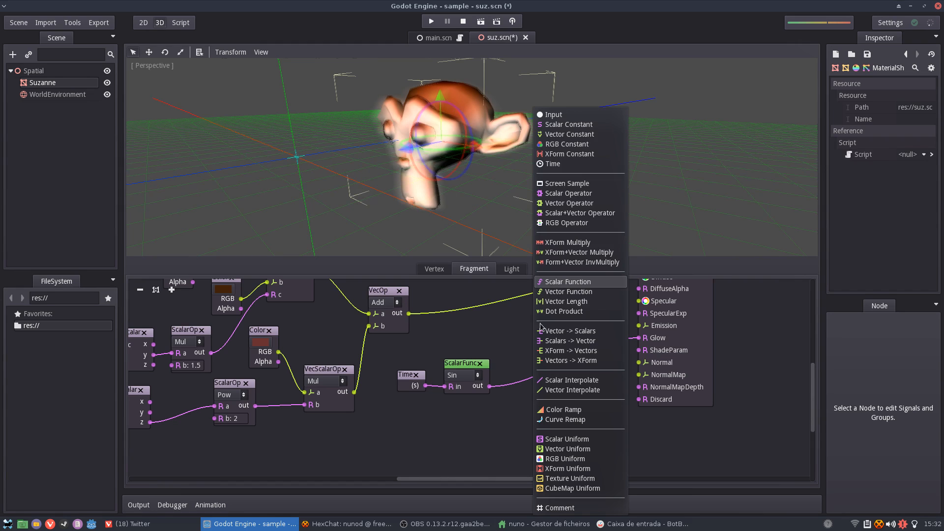
click(561, 283)
click(557, 387)
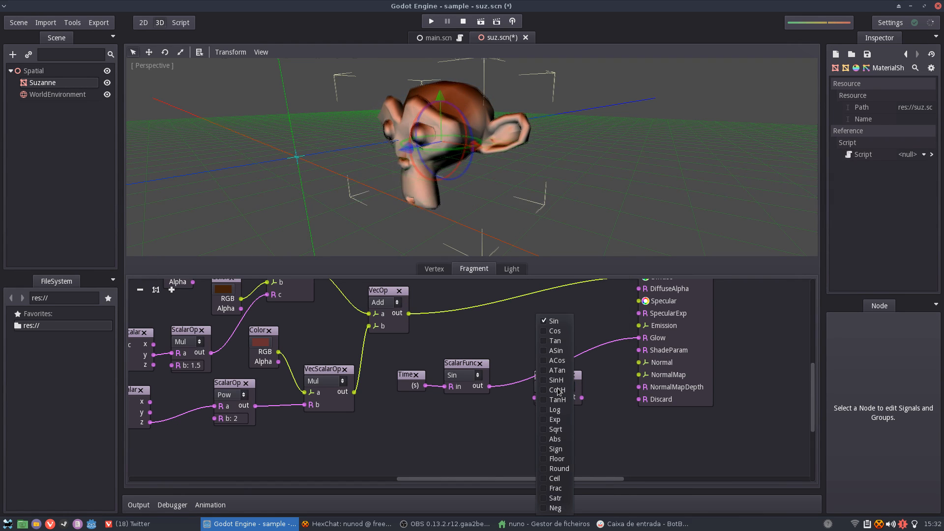
click(557, 439)
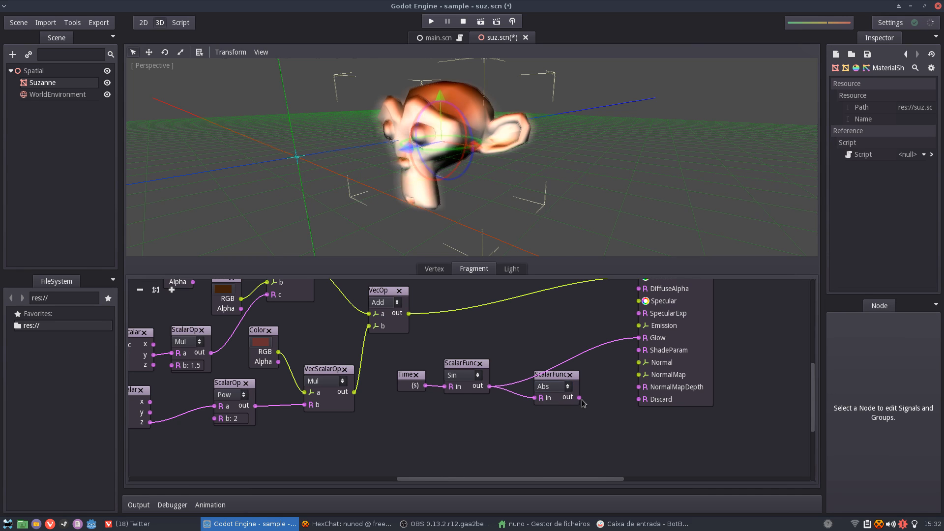
drag(598, 391, 639, 339)
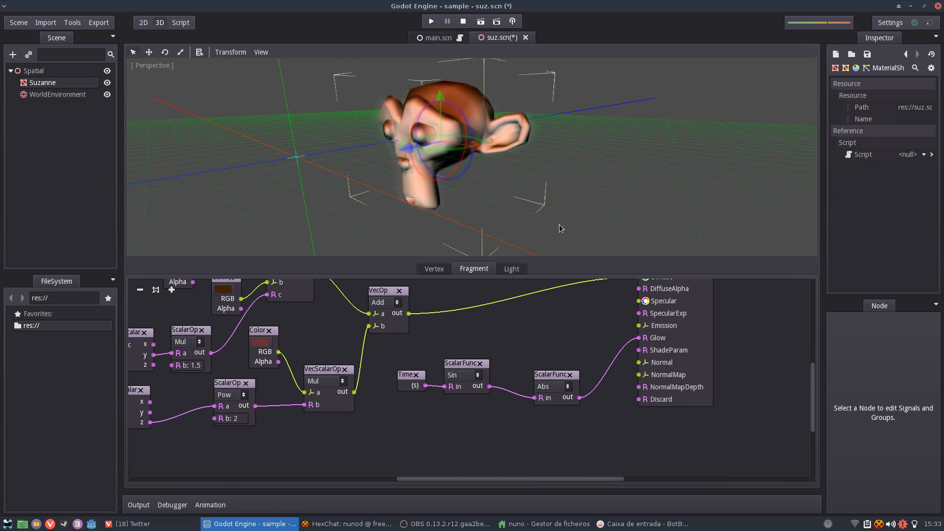
middle_drag(458, 335, 515, 373)
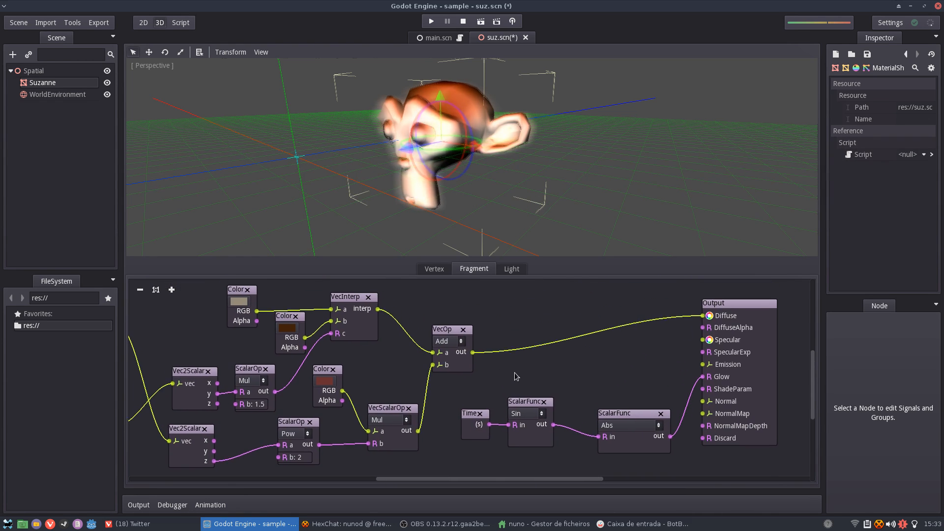
middle_drag(435, 366, 477, 356)
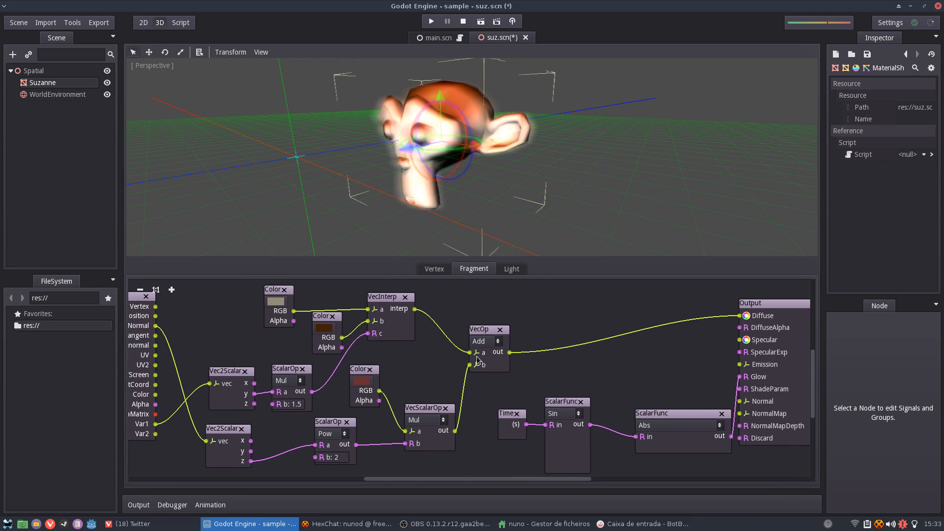